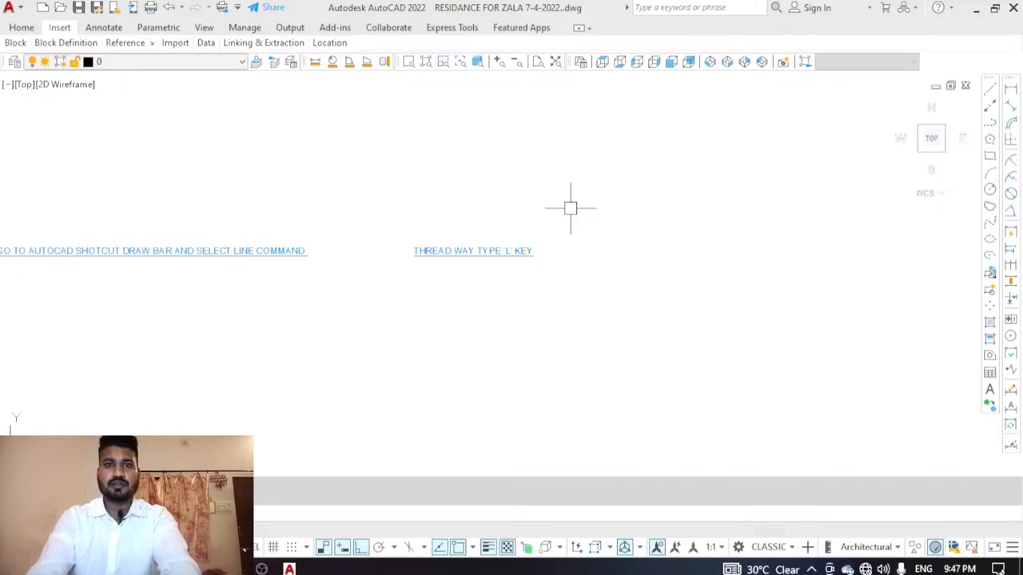
Zoom out to reveal the blue instruction text and begin a crossing window around it
{"action": "scroll", "coordinate": [419, 214], "scroll_direction": "down", "scroll_amount": 1}
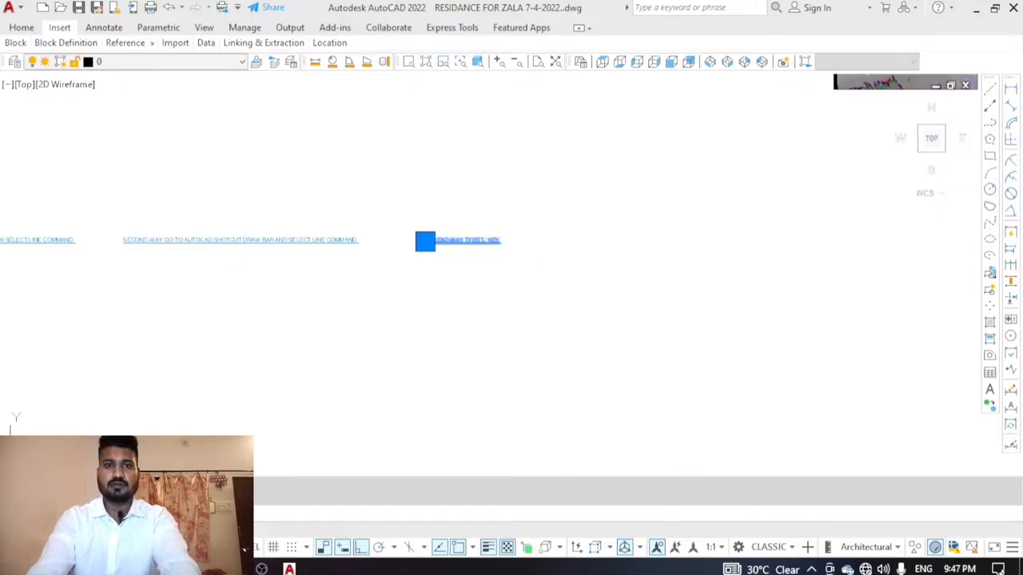
{"action": "scroll", "coordinate": [496, 304], "scroll_direction": "down", "scroll_amount": 2}
{"action": "left_click", "coordinate": [529, 256]}
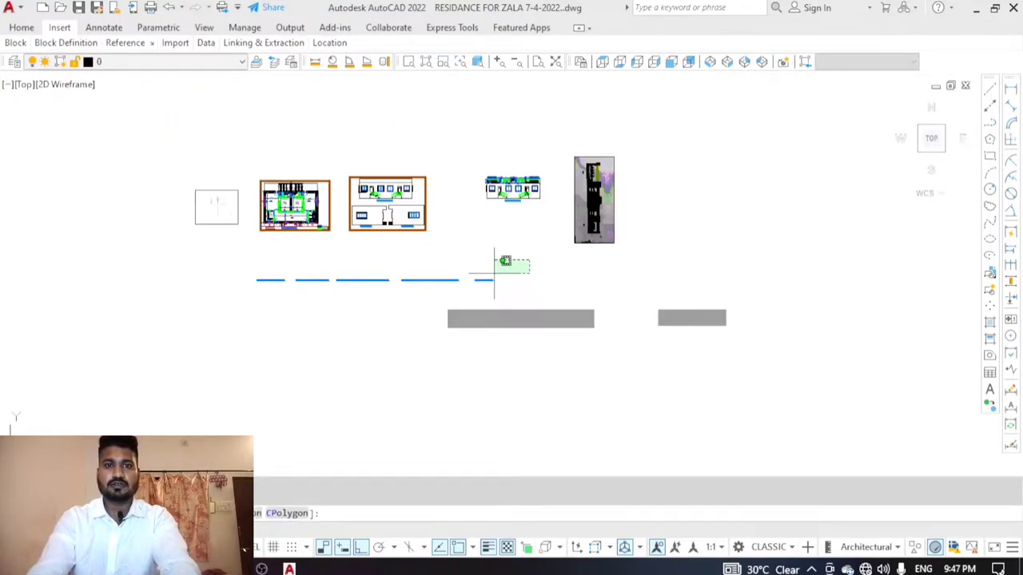
Finish the crossing window over the blue instruction lines and delete them, then zoom back in
{"action": "left_click", "coordinate": [258, 320]}
{"action": "key", "text": "Delete"}
{"action": "scroll", "coordinate": [464, 325], "scroll_direction": "up", "scroll_amount": 2}
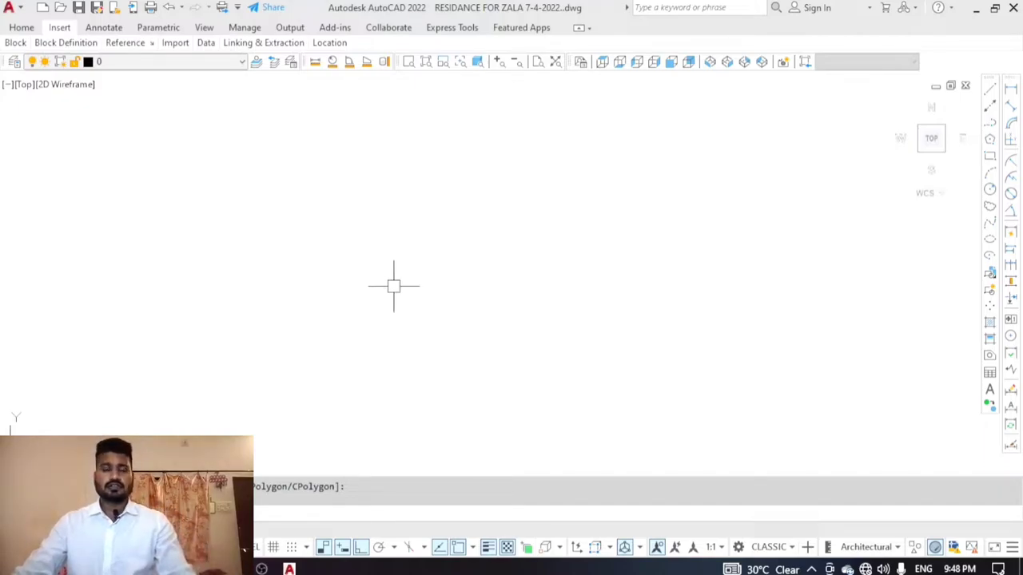
{"action": "key", "text": "Escape"}
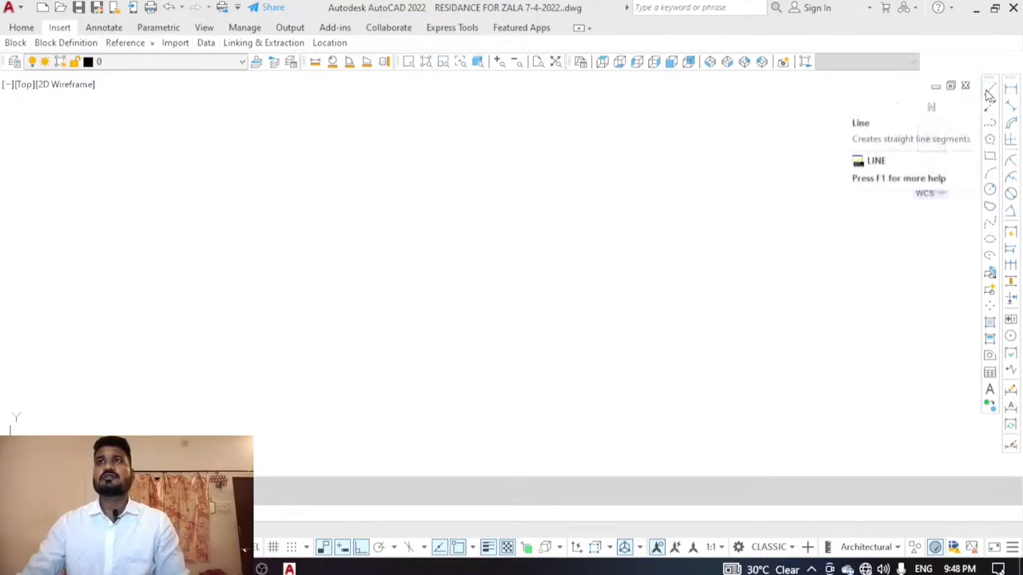
{"action": "mouse_move", "coordinate": [989, 89]}
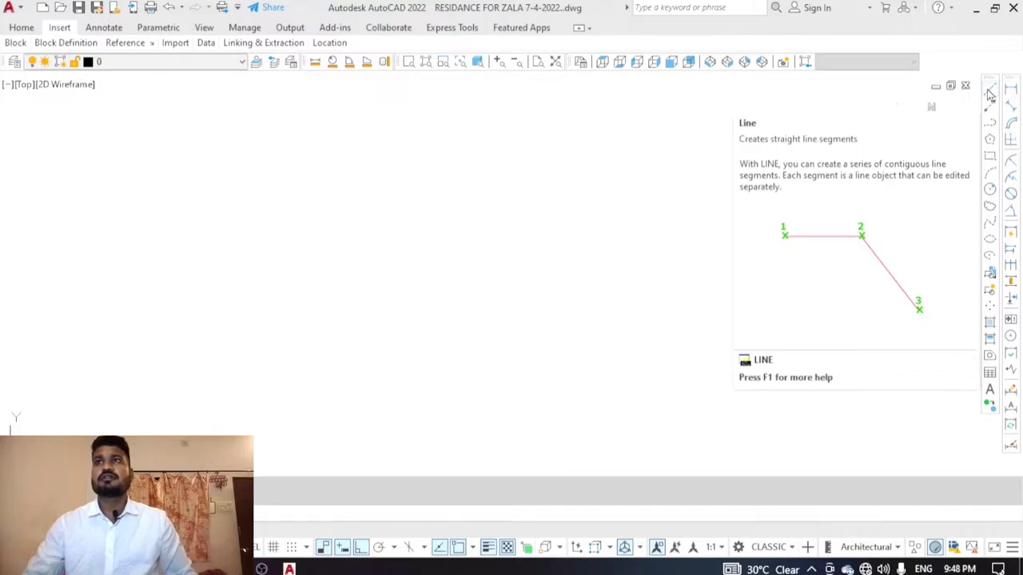
Draw a horizontal line 10' long from a picked start point on the empty canvas
{"action": "left_click", "coordinate": [989, 95]}
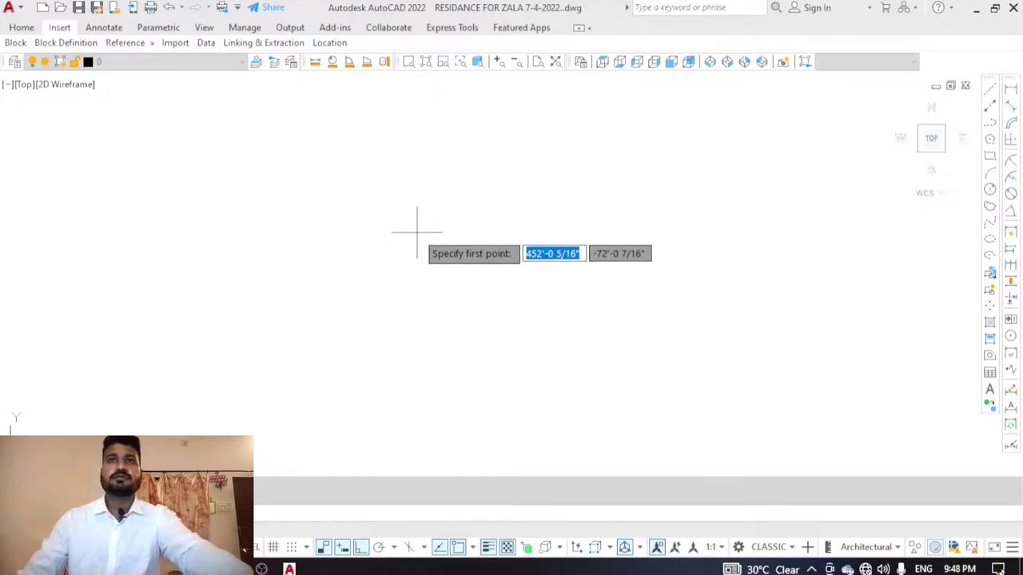
{"action": "left_click", "coordinate": [338, 240]}
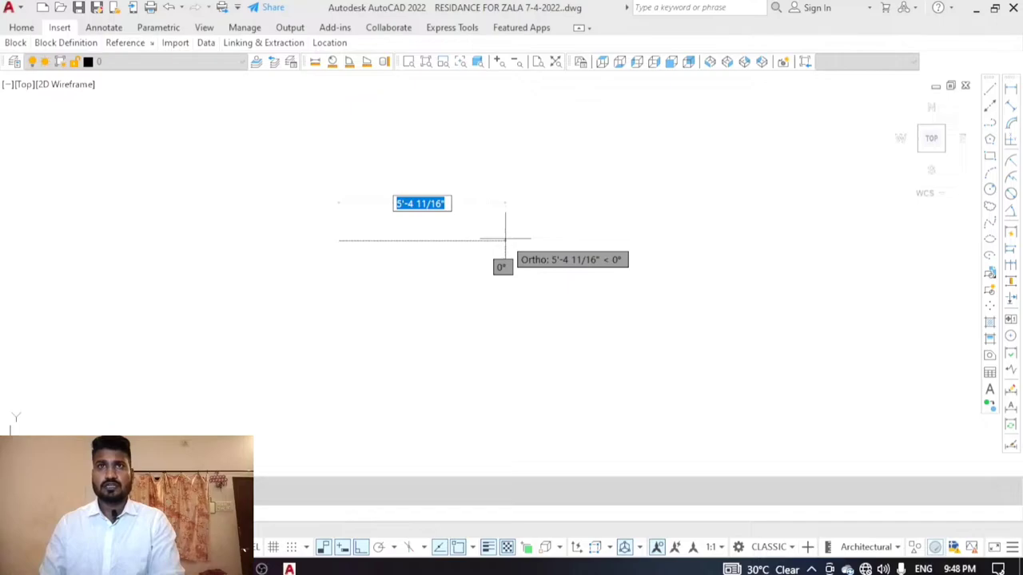
{"action": "type", "text": "10"}
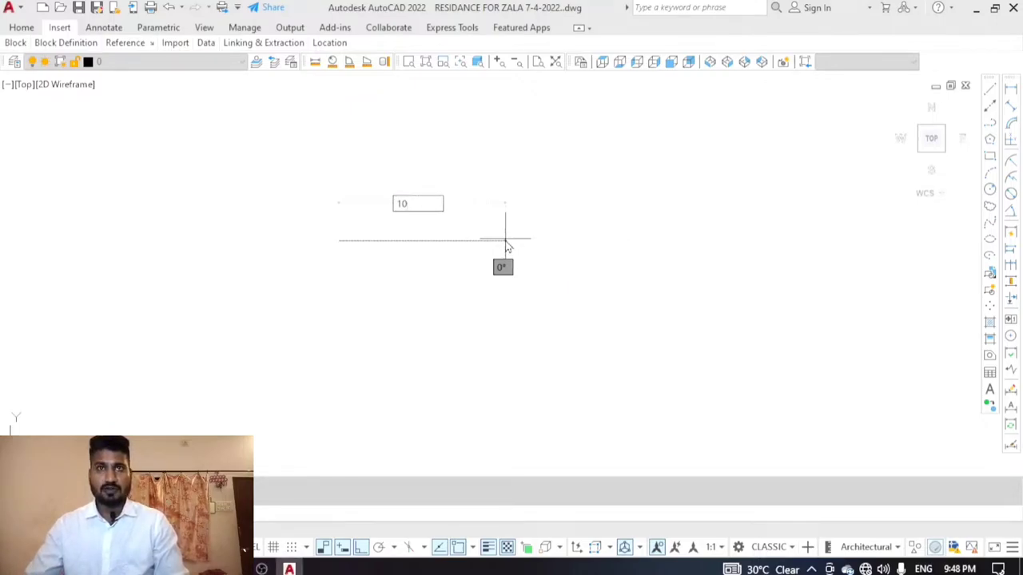
{"action": "type", "text": "'"}
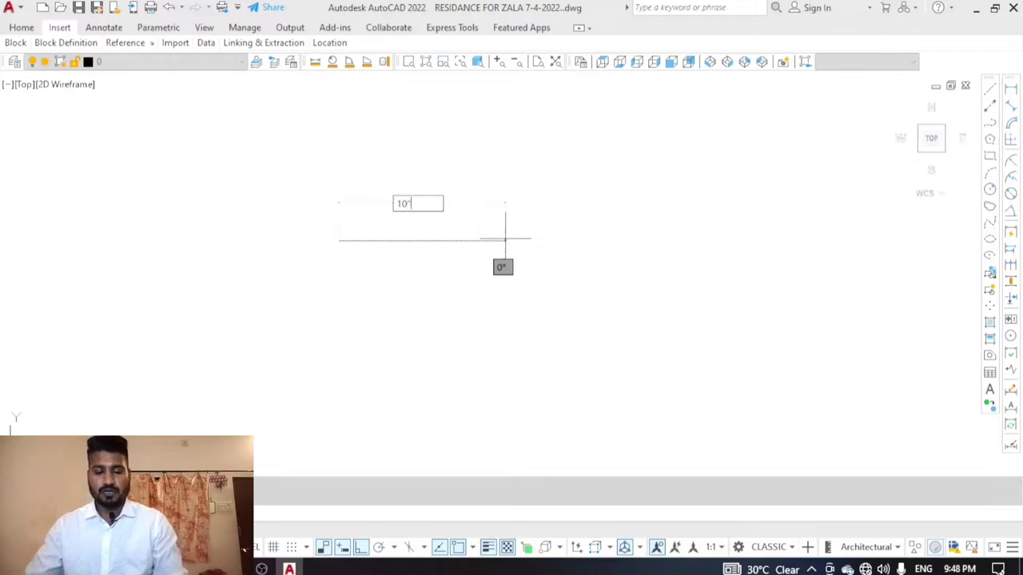
{"action": "key", "text": "BackSpace"}
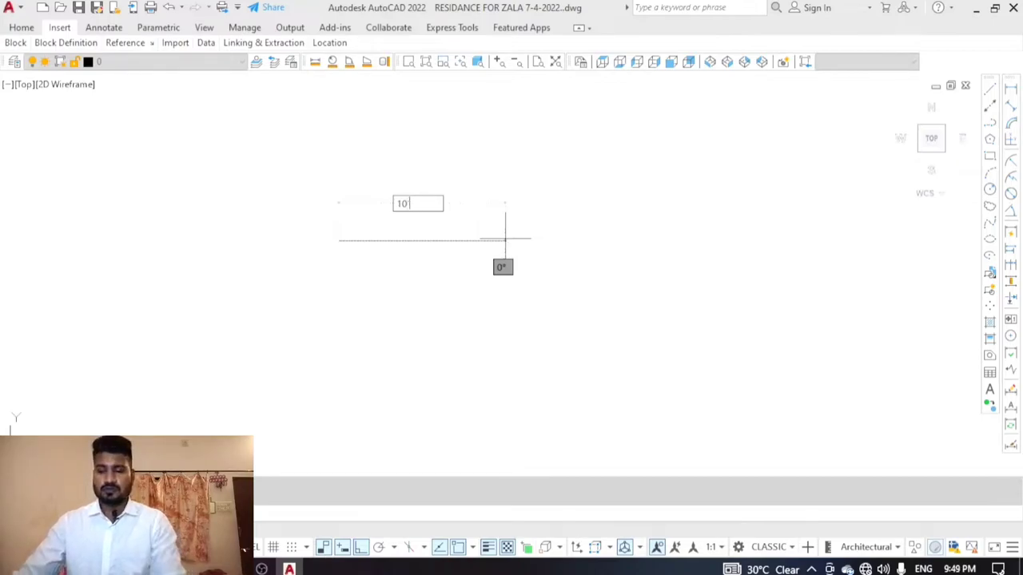
{"action": "type", "text": "'"}
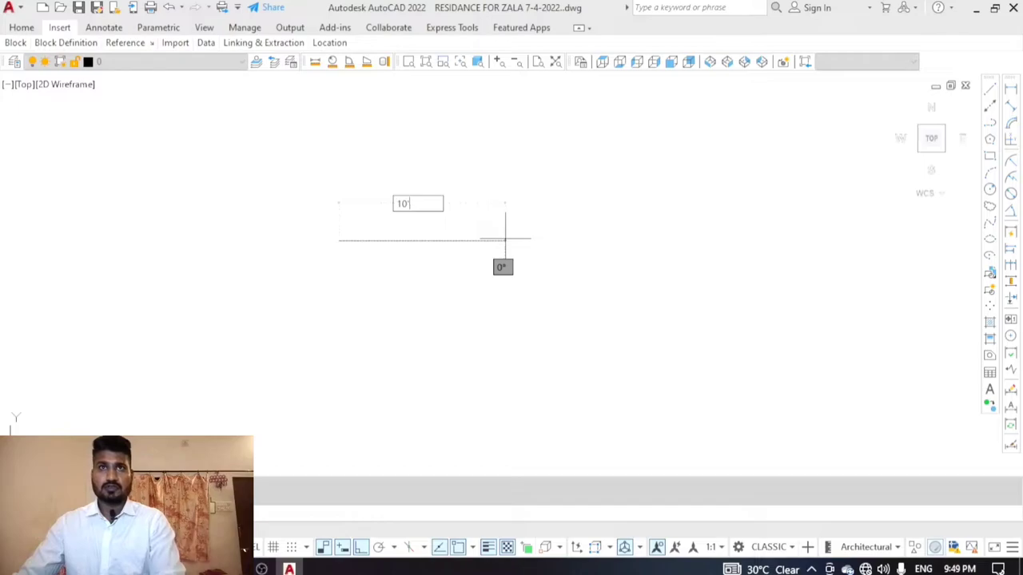
{"action": "key", "text": "Return"}
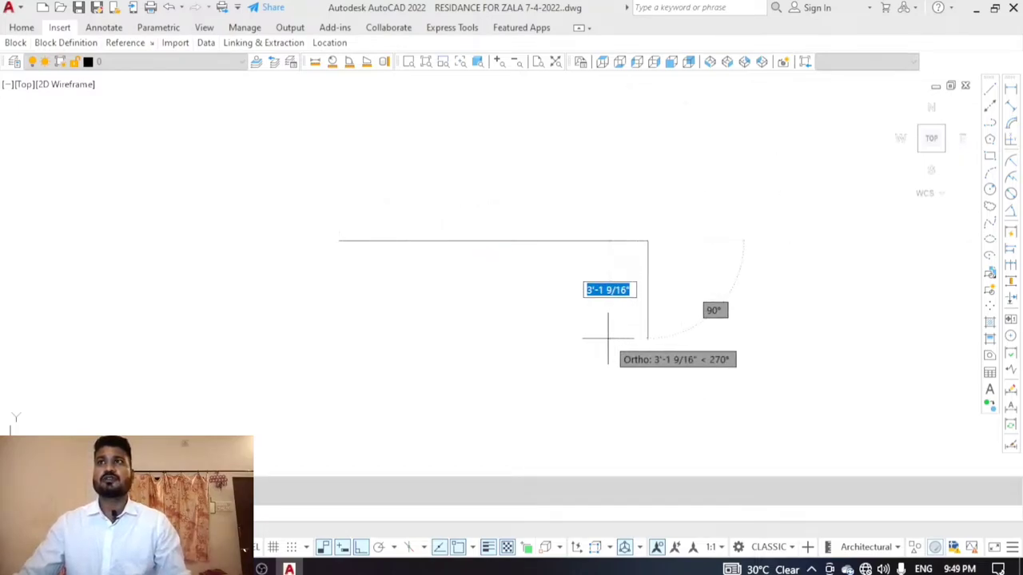
{"action": "key", "text": "Escape"}
Dimension the horizontal line with a 10'-0" linear dimension placed above it
{"action": "left_click", "coordinate": [1012, 91]}
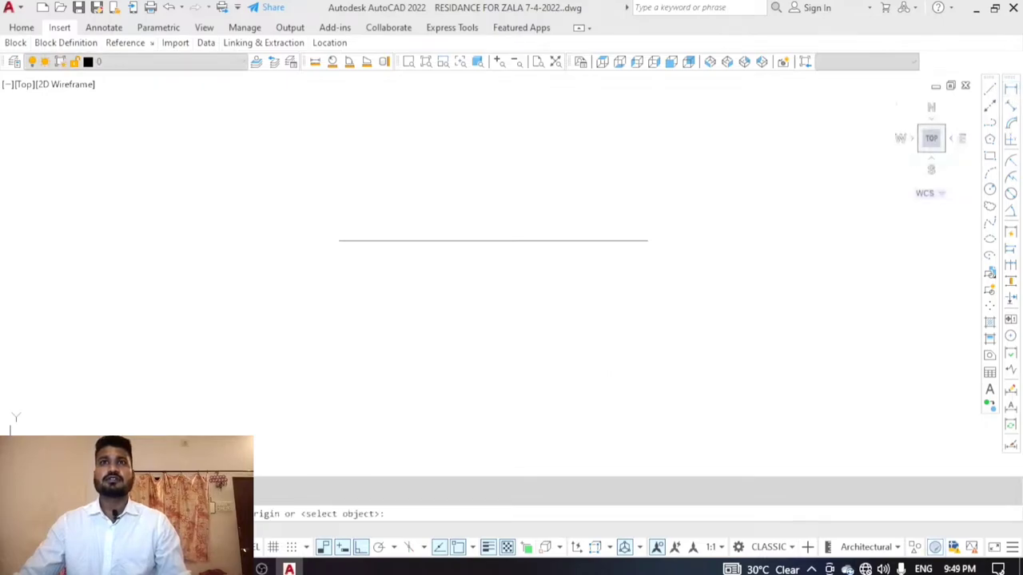
{"action": "key", "text": "Return"}
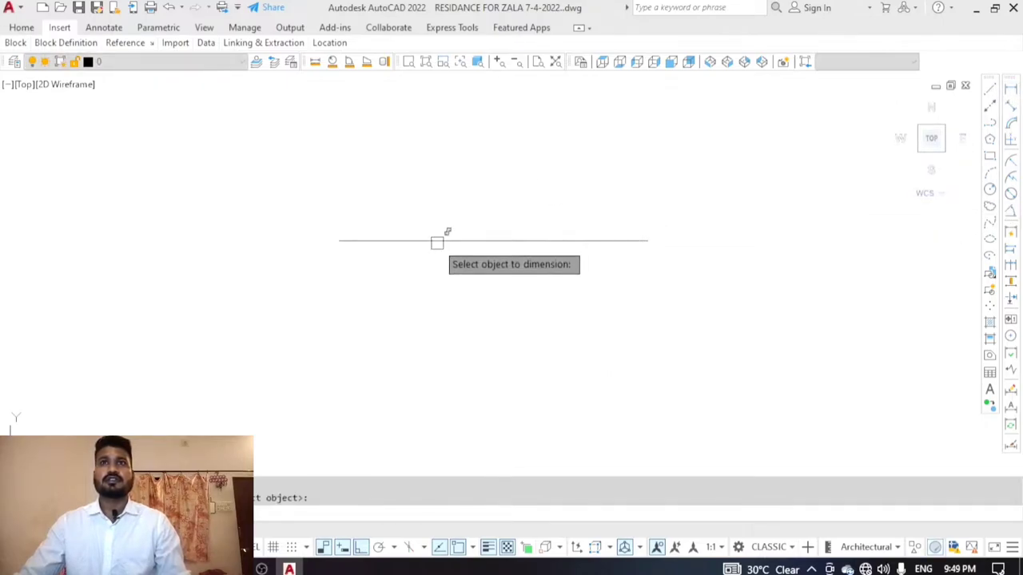
{"action": "left_click", "coordinate": [436, 239]}
{"action": "left_click", "coordinate": [450, 194]}
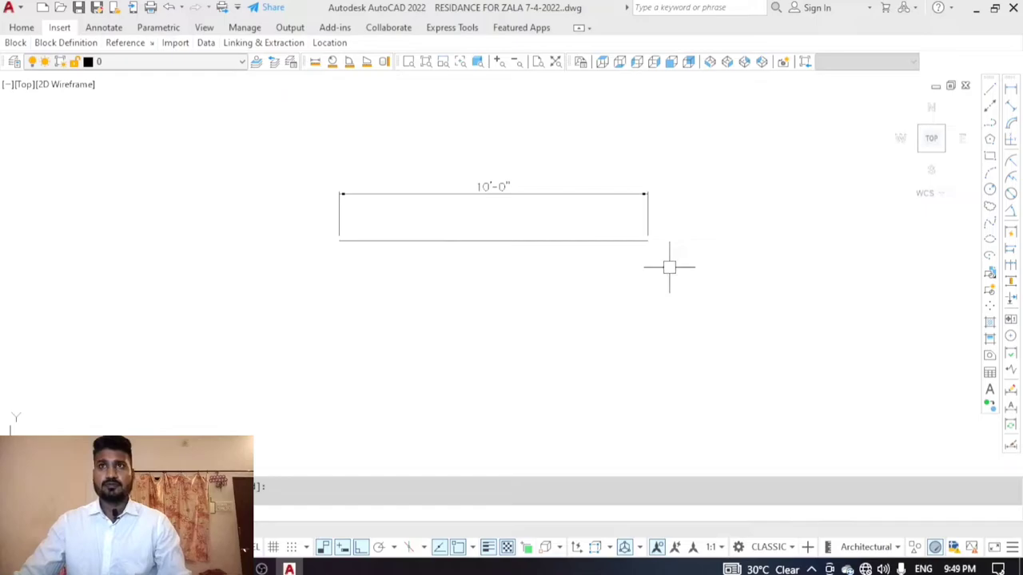
Draw a 15' vertical line down from the horizontal line's right end
{"action": "type", "text": "L"}
{"action": "key", "text": "Return"}
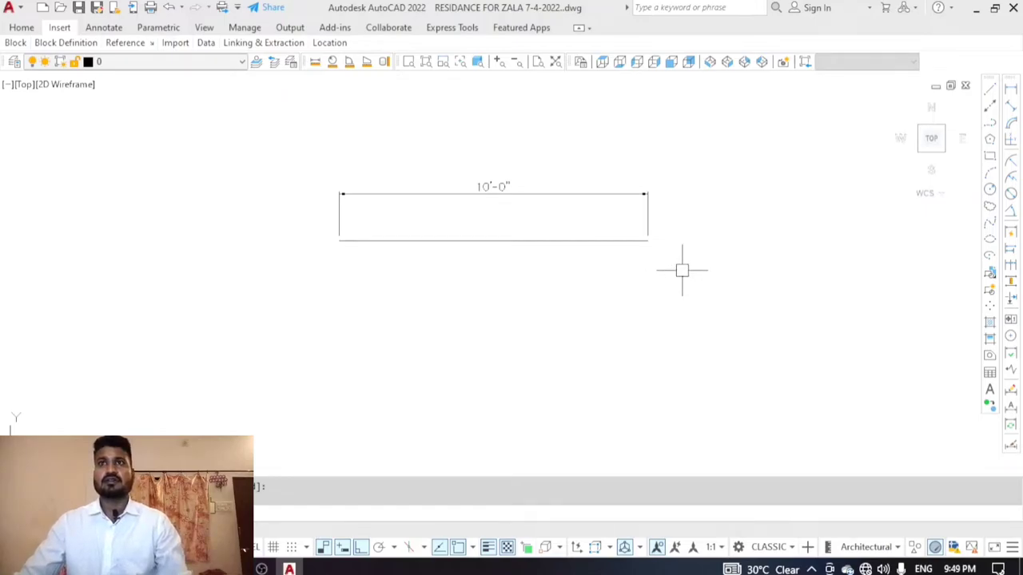
{"action": "left_click", "coordinate": [648, 239]}
{"action": "key", "text": "Escape"}
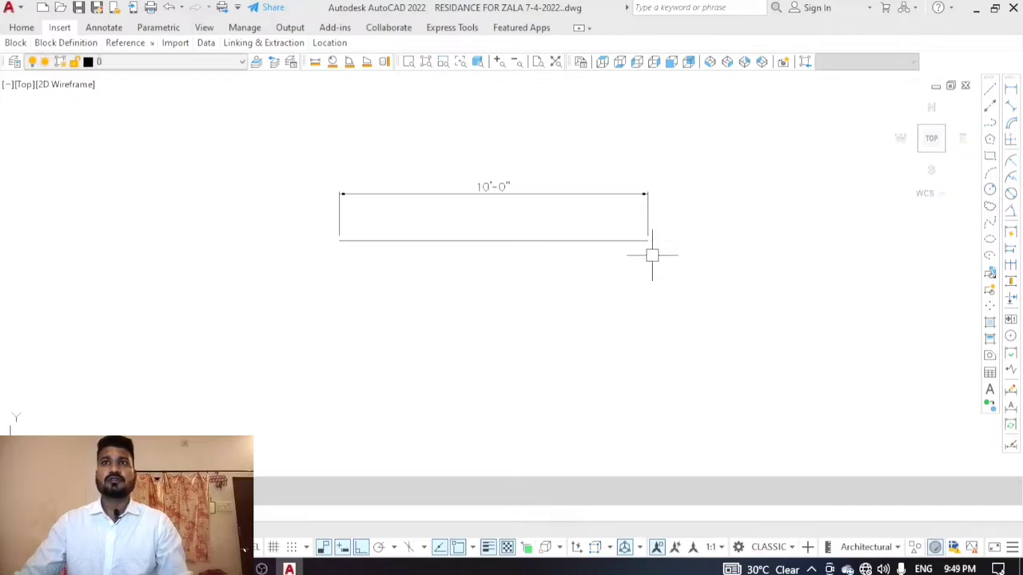
{"action": "key", "text": "Return"}
{"action": "left_click", "coordinate": [648, 241]}
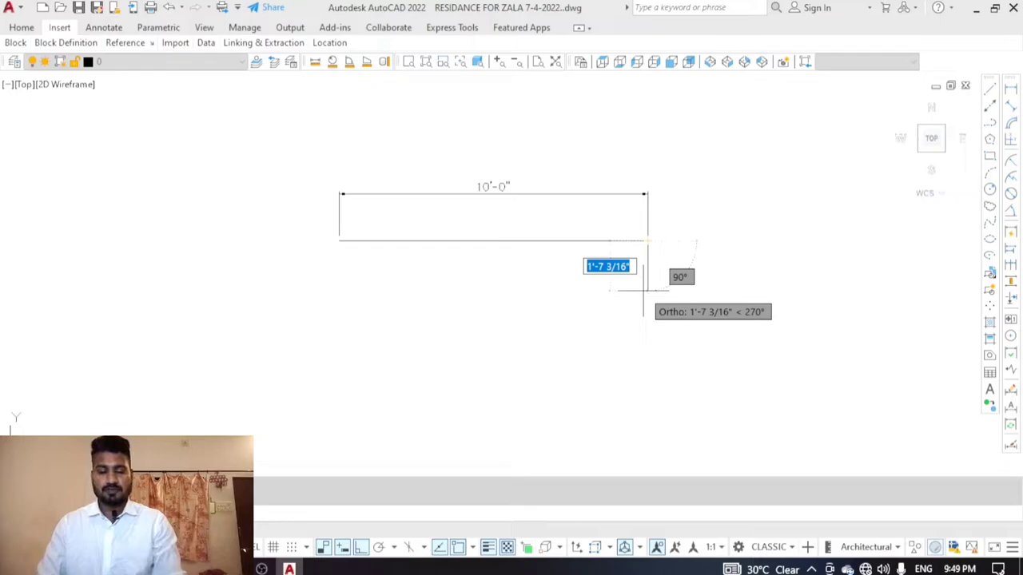
{"action": "type", "text": "15"}
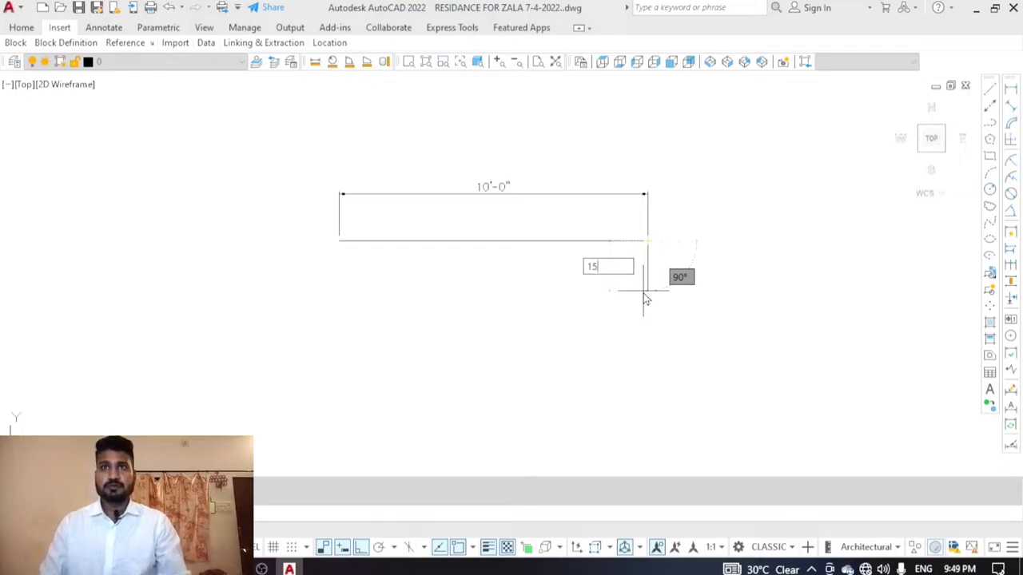
{"action": "key", "text": "Return"}
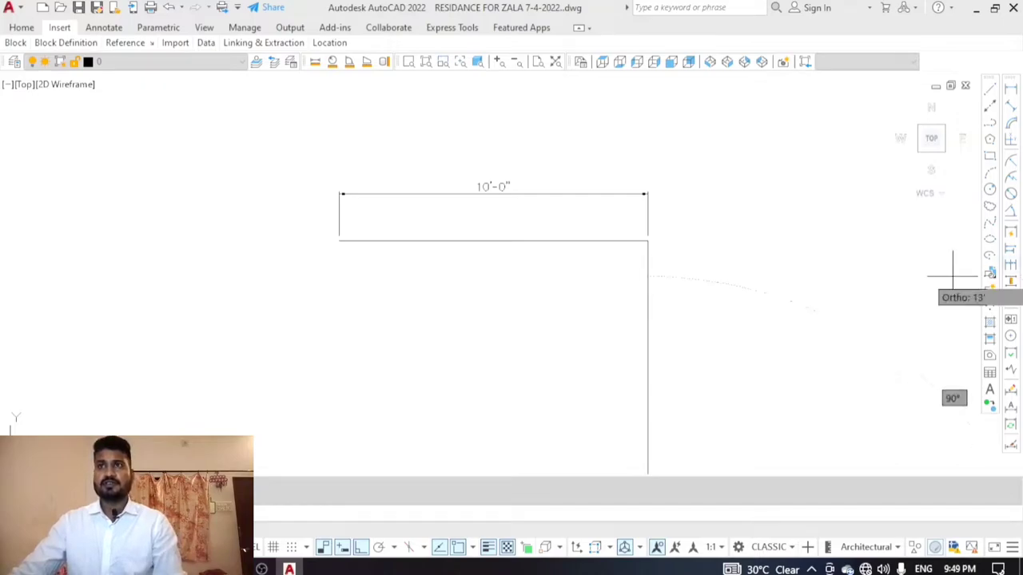
{"action": "key", "text": "Escape"}
{"action": "scroll", "coordinate": [711, 206], "scroll_direction": "down", "scroll_amount": 2}
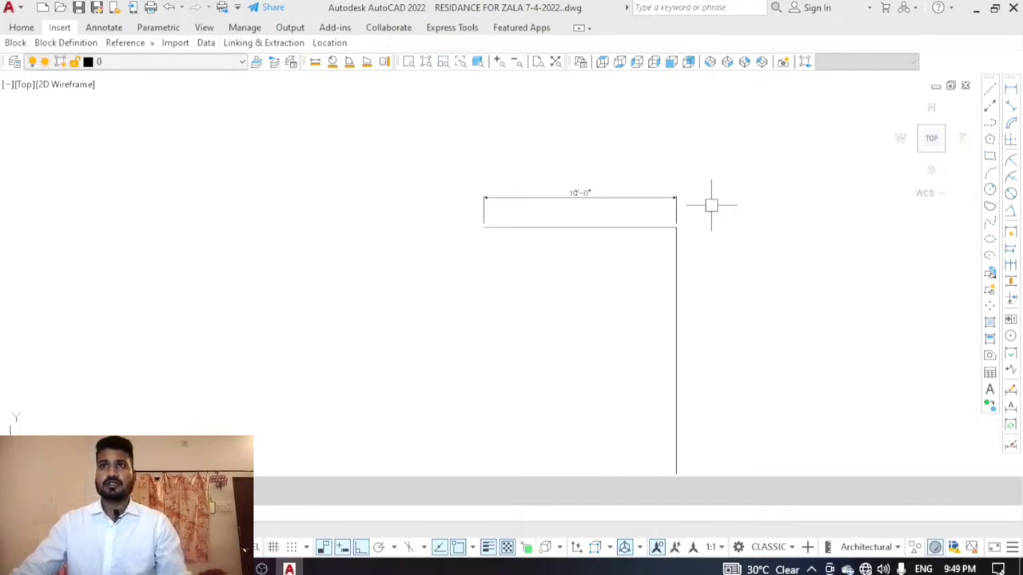
{"action": "scroll", "coordinate": [663, 245], "scroll_direction": "down", "scroll_amount": 4}
{"action": "scroll", "coordinate": [671, 299], "scroll_direction": "up", "scroll_amount": 2}
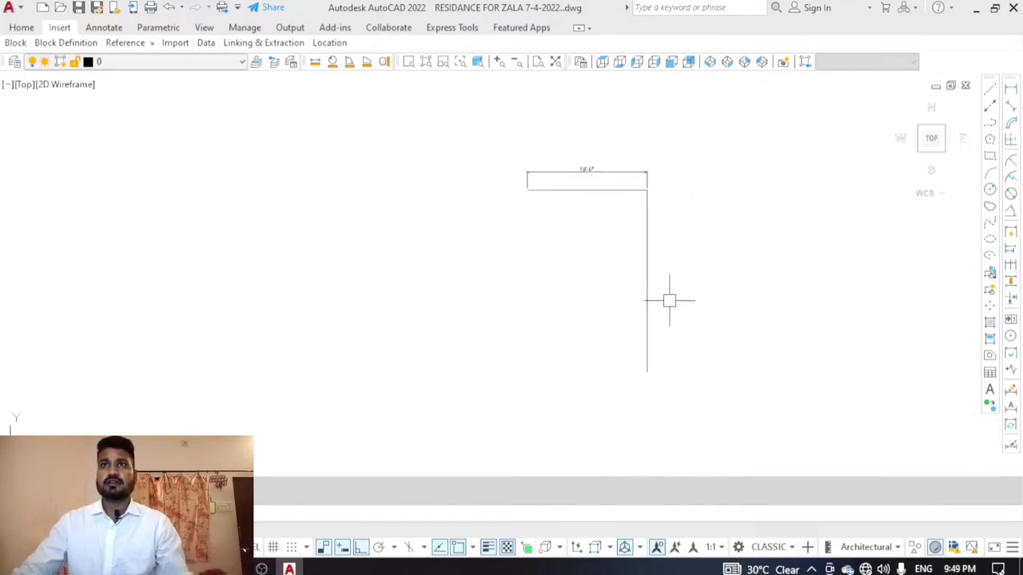
Add a 15'-0" linear dimension beside the vertical line
{"action": "left_click", "coordinate": [1012, 91]}
{"action": "key", "text": "Return"}
{"action": "left_click", "coordinate": [649, 267]}
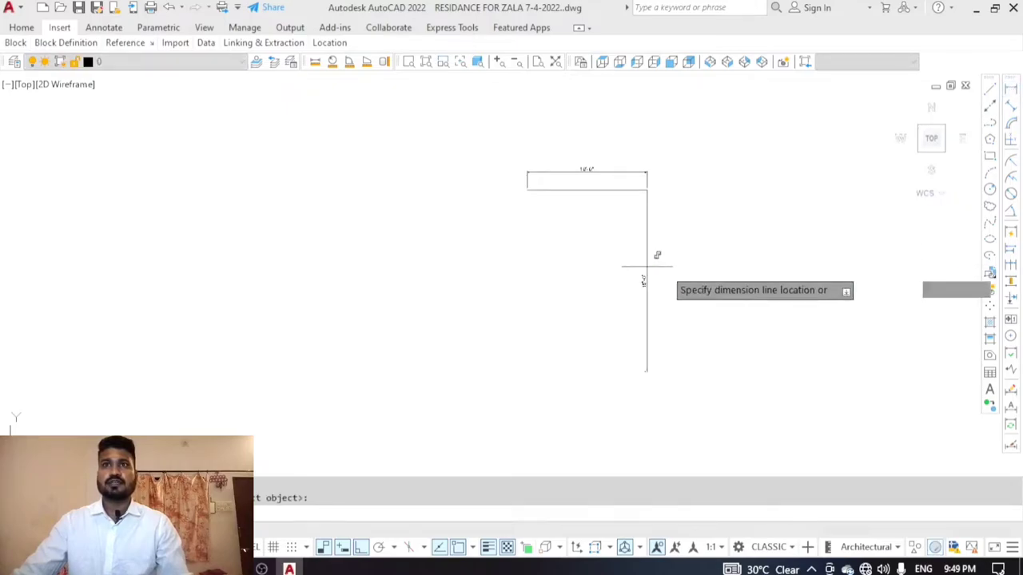
{"action": "scroll", "coordinate": [679, 268], "scroll_direction": "up", "scroll_amount": 2}
{"action": "scroll", "coordinate": [662, 266], "scroll_direction": "down", "scroll_amount": 2}
{"action": "left_click", "coordinate": [637, 280]}
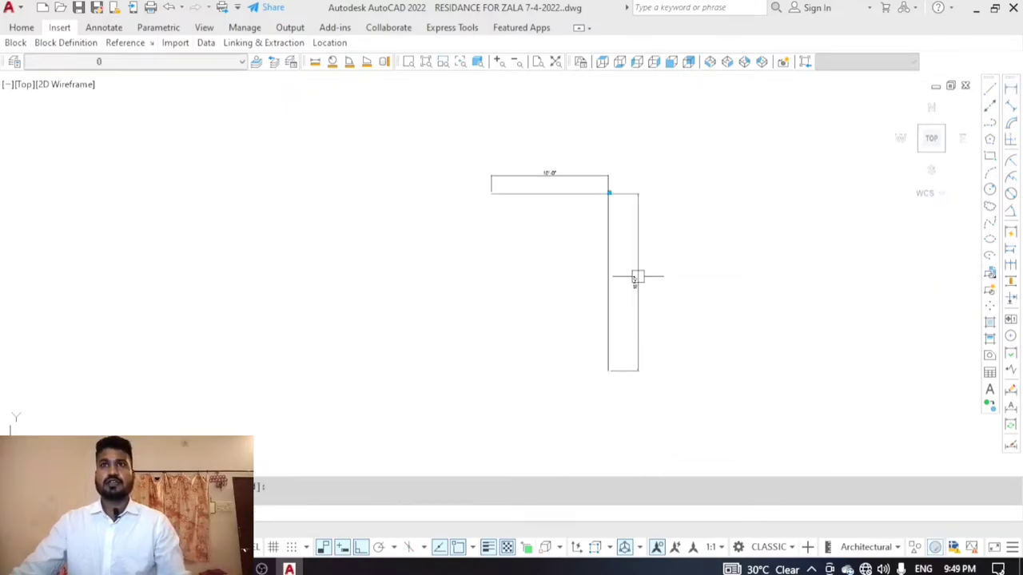
{"action": "type", "text": "l"}
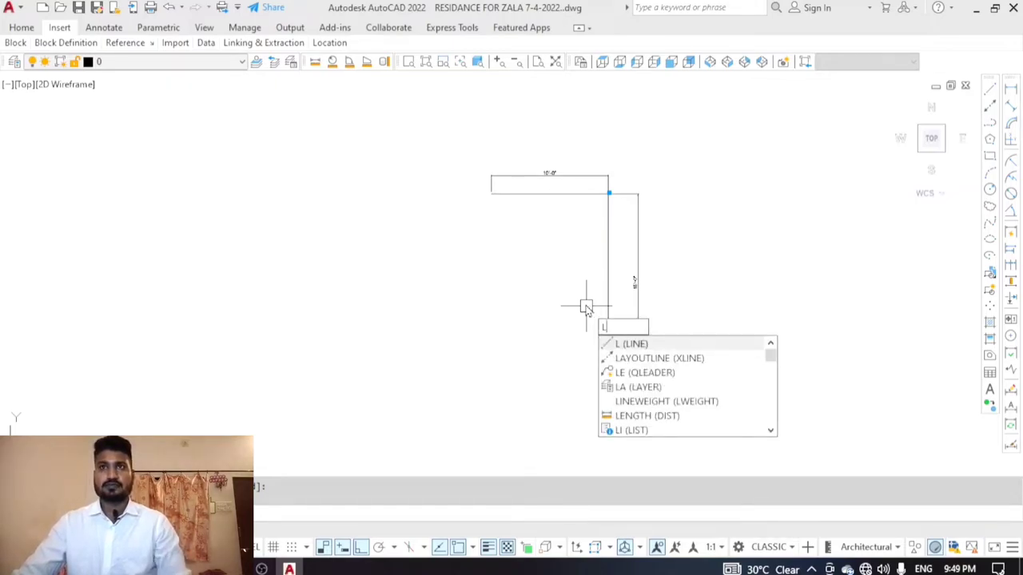
Draw the 10' bottom edge from the vertical line's lower end
{"action": "key", "text": "Return"}
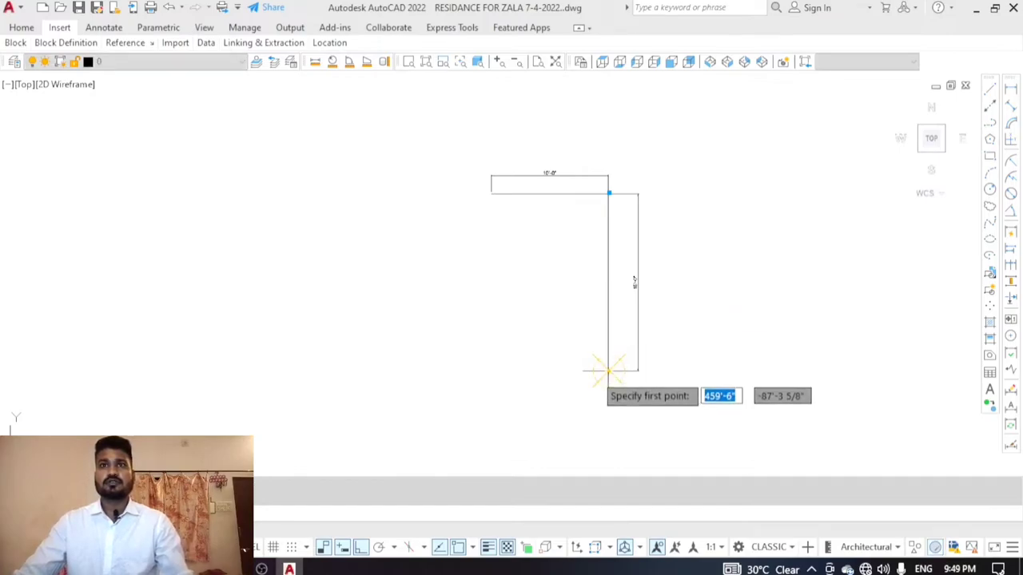
{"action": "left_click", "coordinate": [608, 370]}
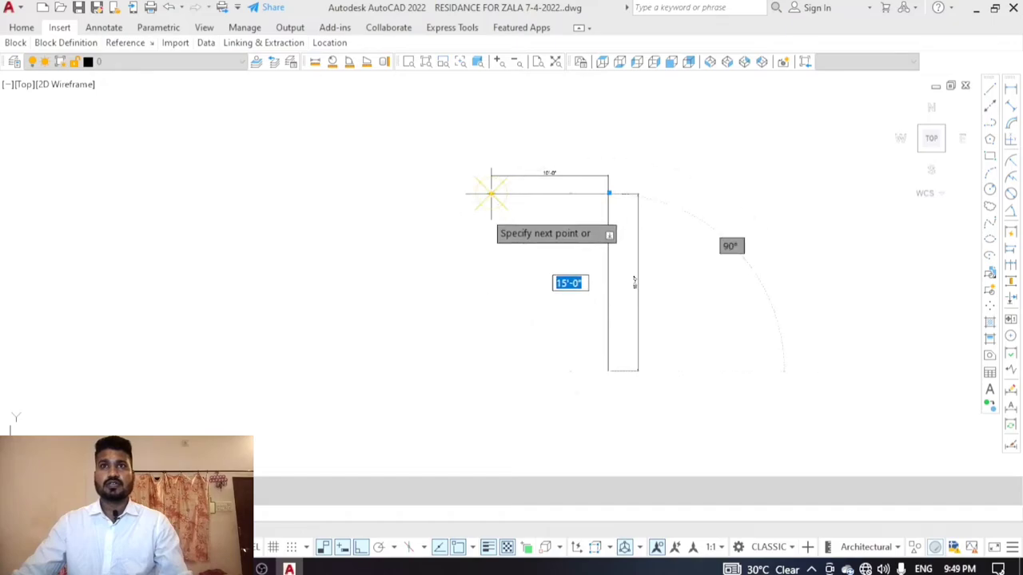
{"action": "type", "text": "10"}
{"action": "key", "text": "Return"}
{"action": "key", "text": "Return"}
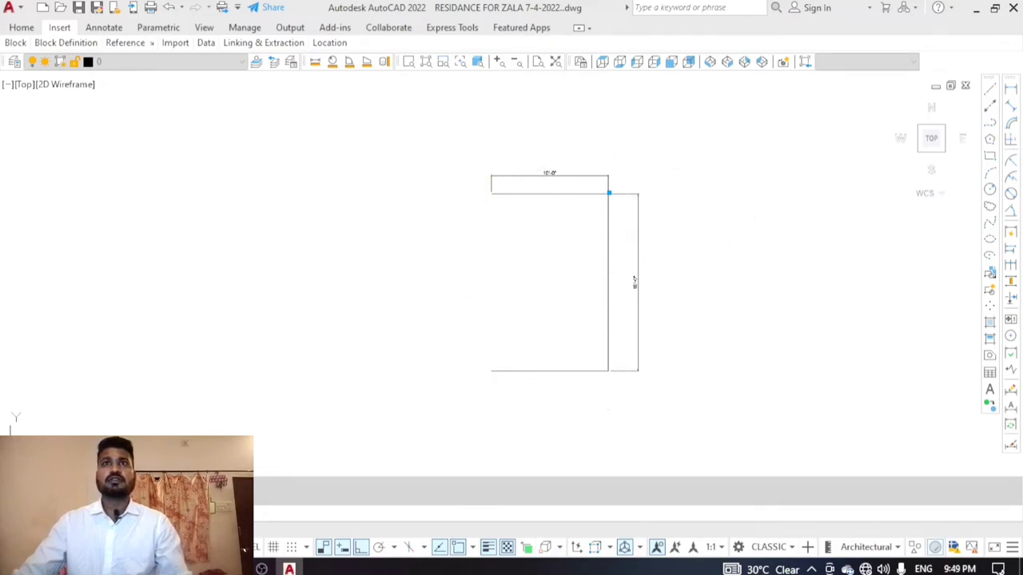
Draw the left edge from the bottom-left corner up to the top-left corner
{"action": "key", "text": "Return"}
{"action": "left_click", "coordinate": [491, 370]}
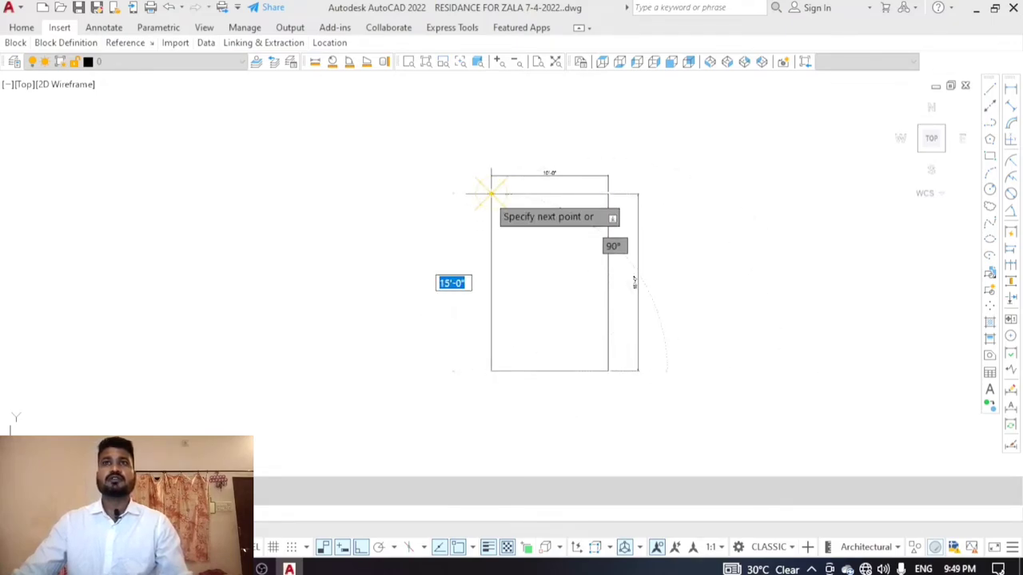
{"action": "left_click", "coordinate": [490, 192]}
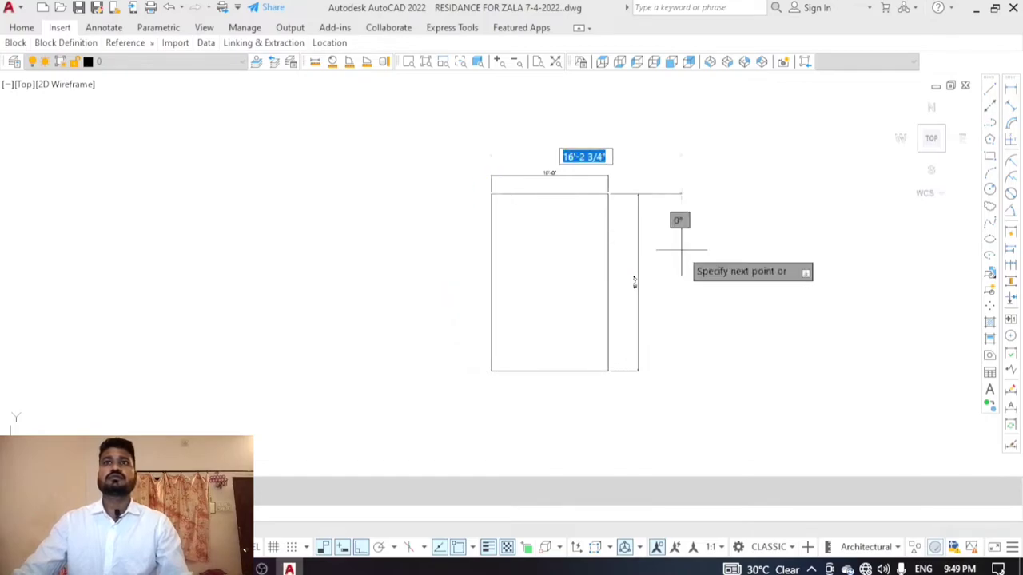
{"action": "key", "text": "Return"}
{"action": "scroll", "coordinate": [548, 183], "scroll_direction": "up", "scroll_amount": 5}
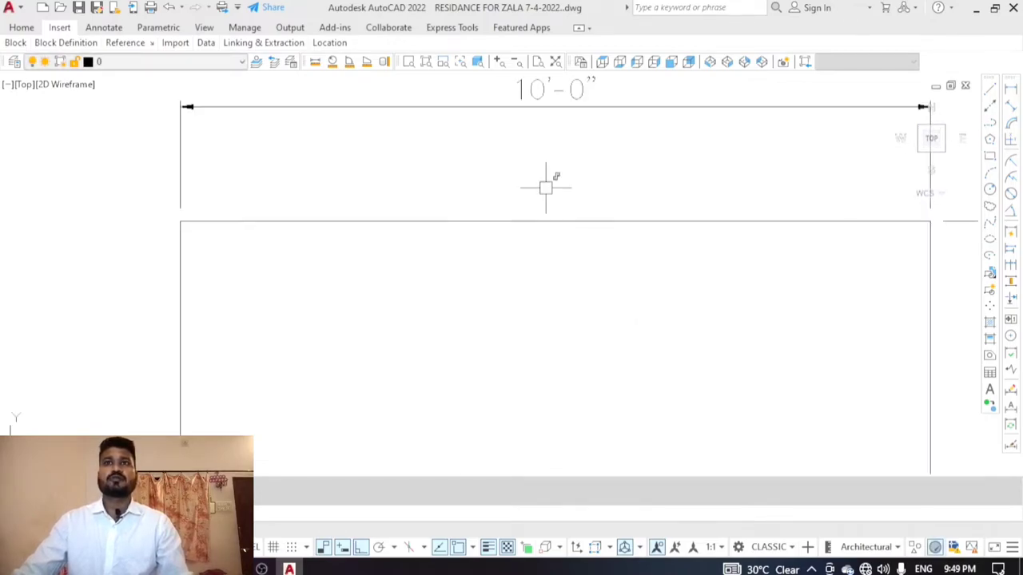
{"action": "scroll", "coordinate": [562, 210], "scroll_direction": "down", "scroll_amount": 3}
{"action": "scroll", "coordinate": [620, 297], "scroll_direction": "up", "scroll_amount": 5}
{"action": "scroll", "coordinate": [607, 287], "scroll_direction": "down", "scroll_amount": 7}
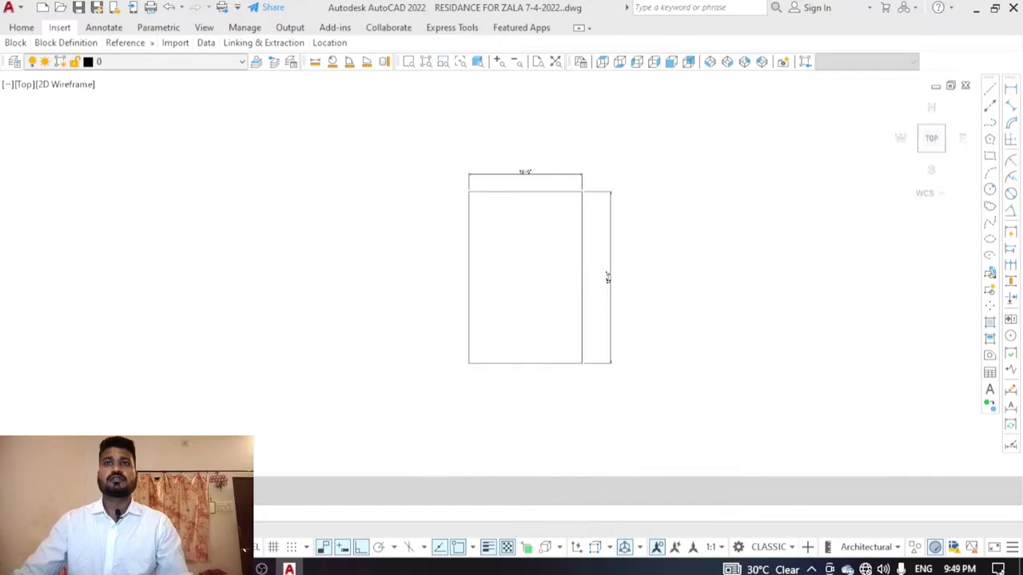
{"action": "scroll", "coordinate": [567, 251], "scroll_direction": "down", "scroll_amount": 2}
{"action": "scroll", "coordinate": [567, 250], "scroll_direction": "up", "scroll_amount": 4}
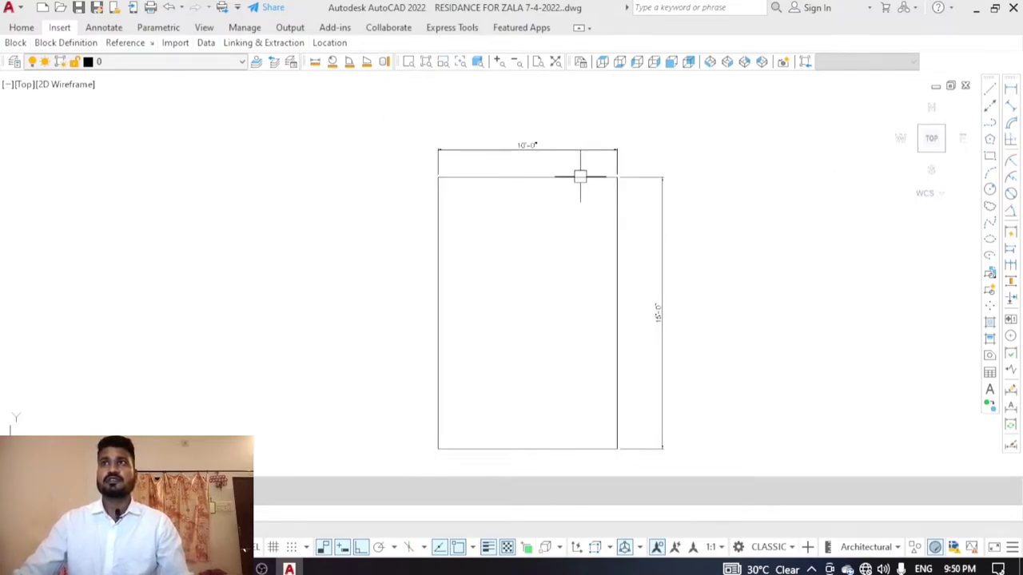
{"action": "scroll", "coordinate": [539, 182], "scroll_direction": "down", "scroll_amount": 3}
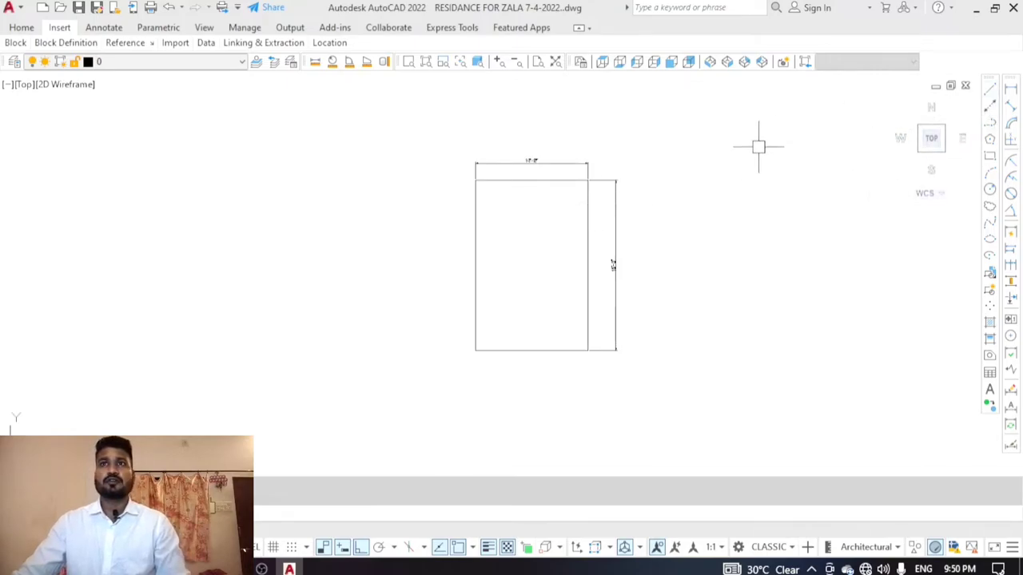
Draw an 11" horizontal line in empty space away from the rectangle
{"action": "type", "text": "l"}
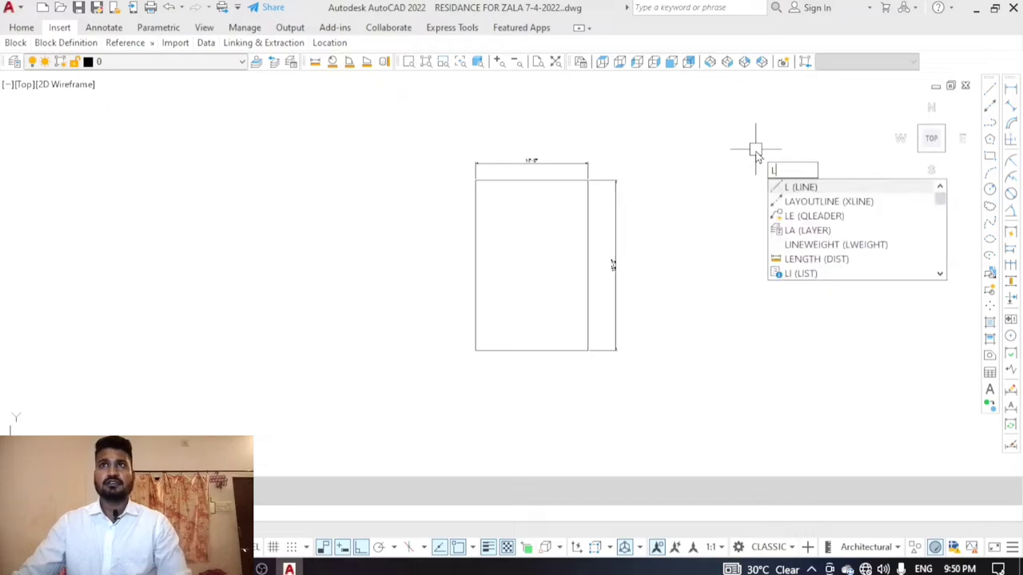
{"action": "key", "text": "Return"}
{"action": "scroll", "coordinate": [719, 152], "scroll_direction": "down", "scroll_amount": 4}
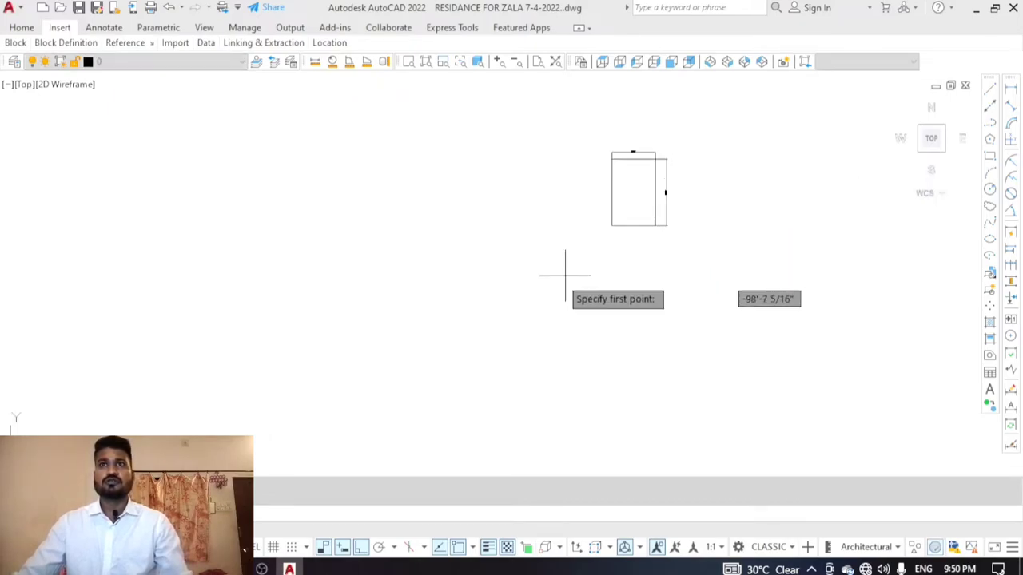
{"action": "scroll", "coordinate": [507, 310], "scroll_direction": "up", "scroll_amount": 4}
{"action": "left_click", "coordinate": [555, 314]}
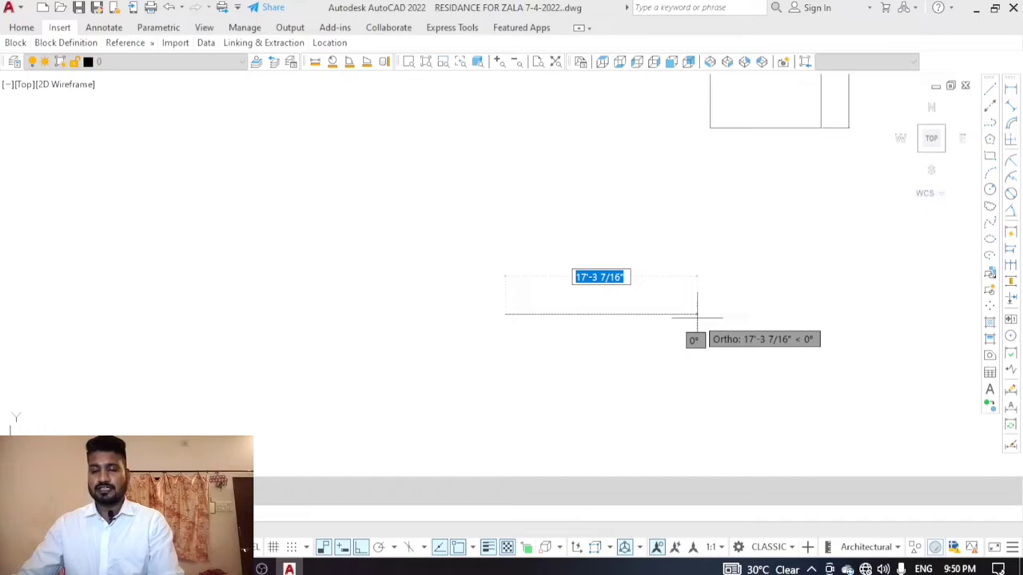
{"action": "type", "text": "11"}
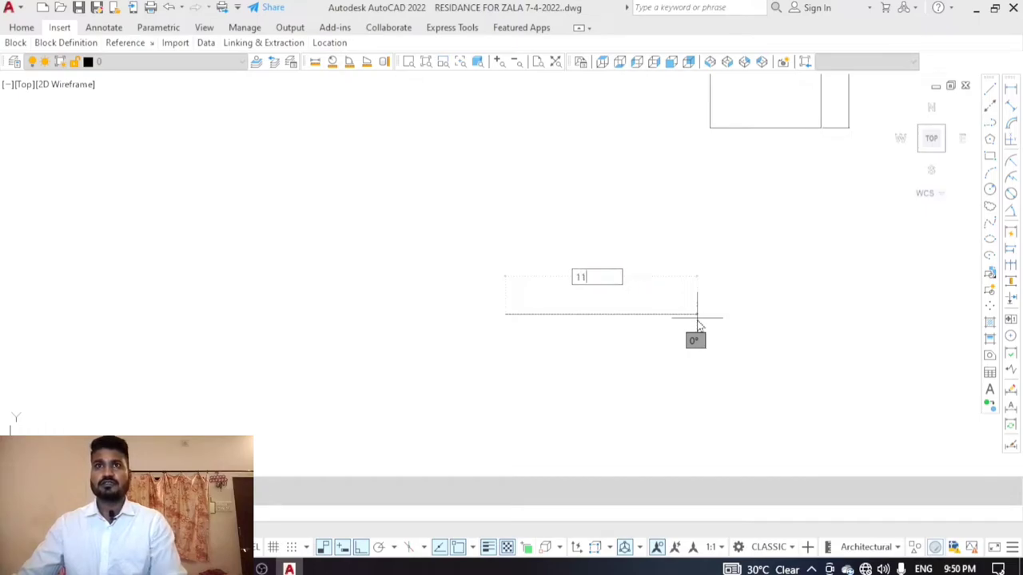
{"action": "key", "text": "Return"}
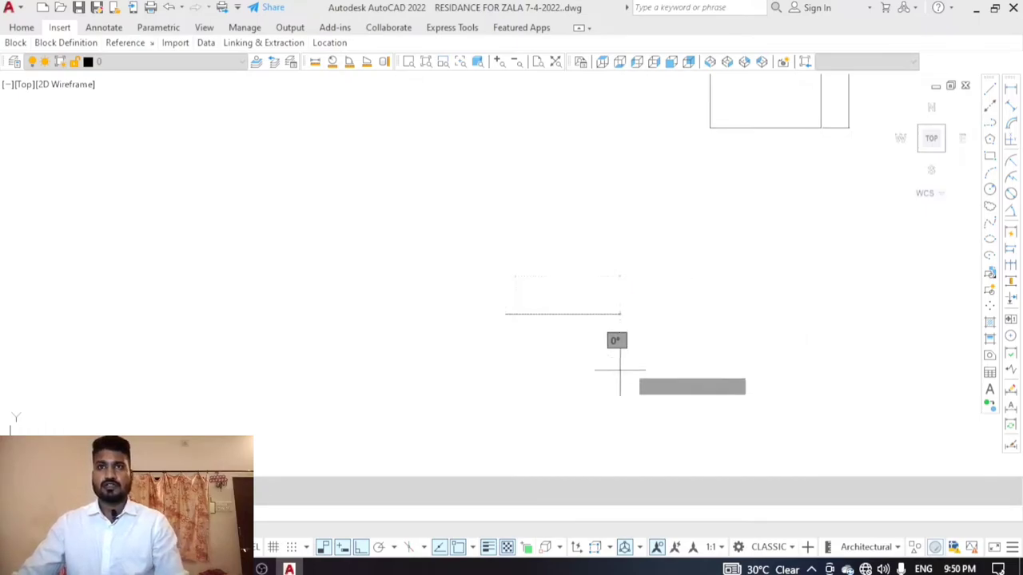
{"action": "key", "text": "Escape"}
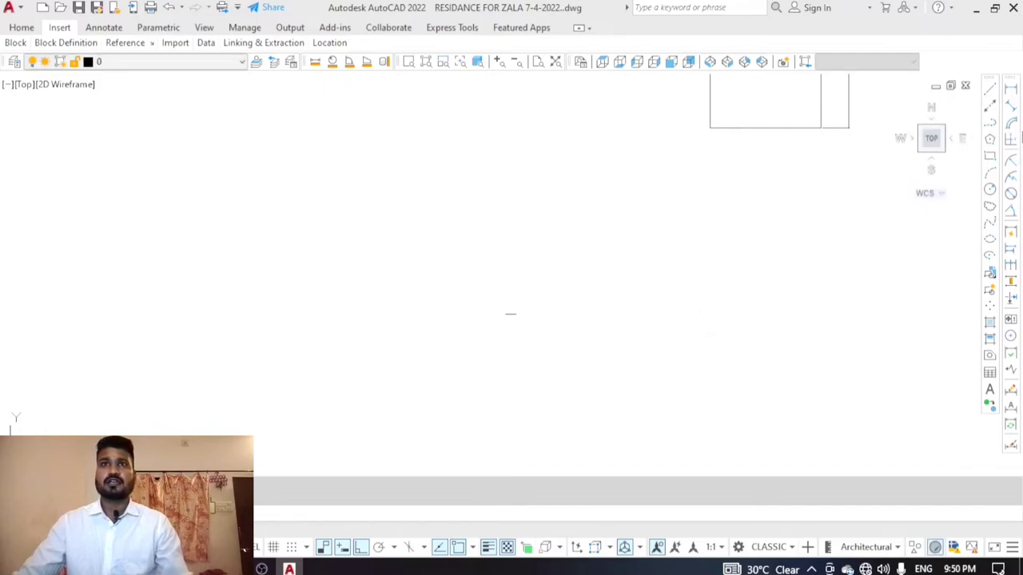
Dimension the short line with an 11" linear dimension placed above it
{"action": "left_click", "coordinate": [1009, 94]}
{"action": "key", "text": "Return"}
{"action": "scroll", "coordinate": [502, 318], "scroll_direction": "up", "scroll_amount": 4}
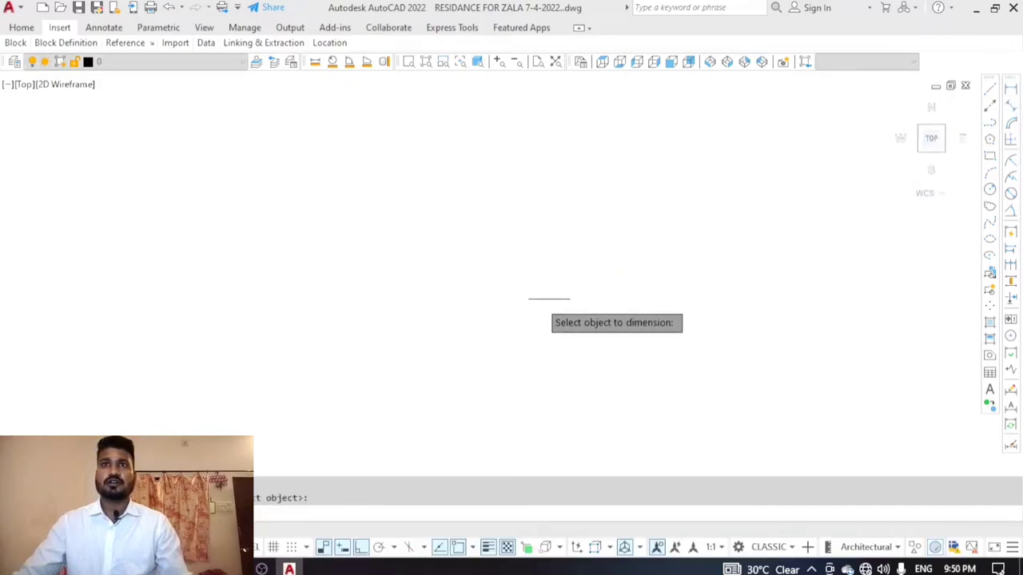
{"action": "left_click", "coordinate": [560, 295]}
{"action": "scroll", "coordinate": [551, 283], "scroll_direction": "up", "scroll_amount": 6}
{"action": "left_click", "coordinate": [543, 285]}
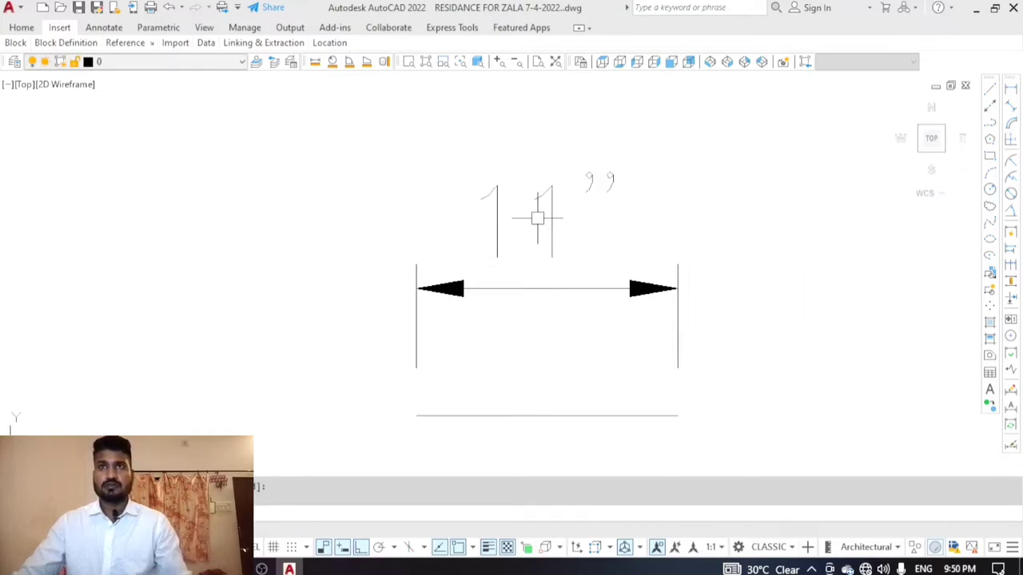
{"action": "scroll", "coordinate": [539, 216], "scroll_direction": "down", "scroll_amount": 4}
{"action": "type", "text": "l"}
{"action": "key", "text": "Return"}
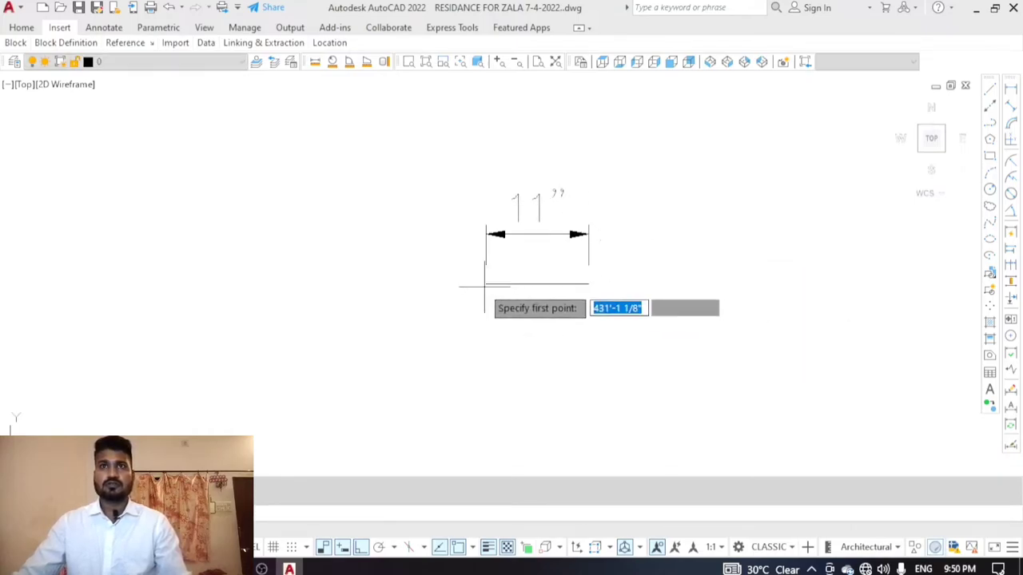
Draw the box's 9" left side downward from the short line's left end
{"action": "left_click", "coordinate": [485, 284]}
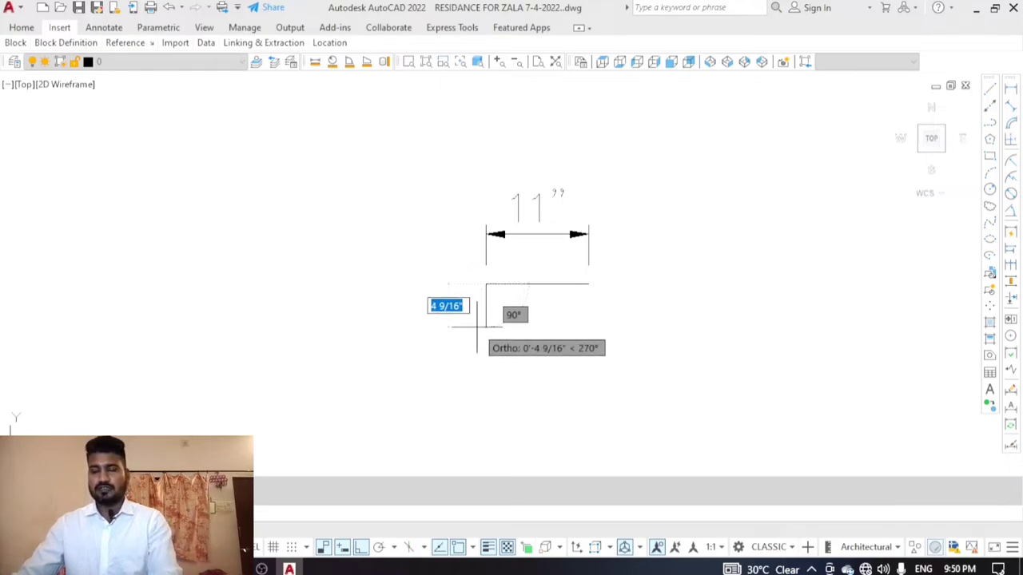
{"action": "type", "text": "9"}
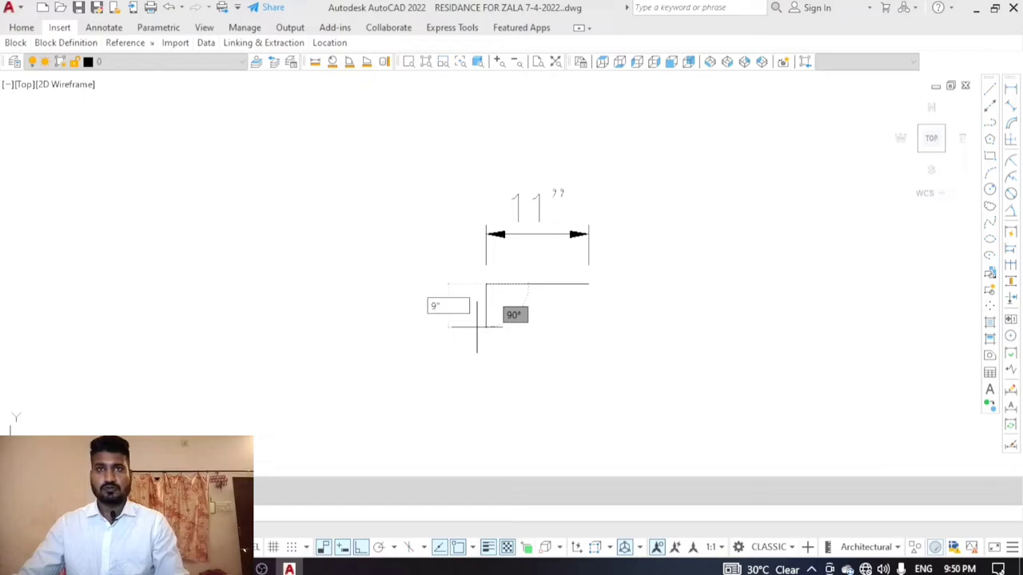
{"action": "key", "text": "Return"}
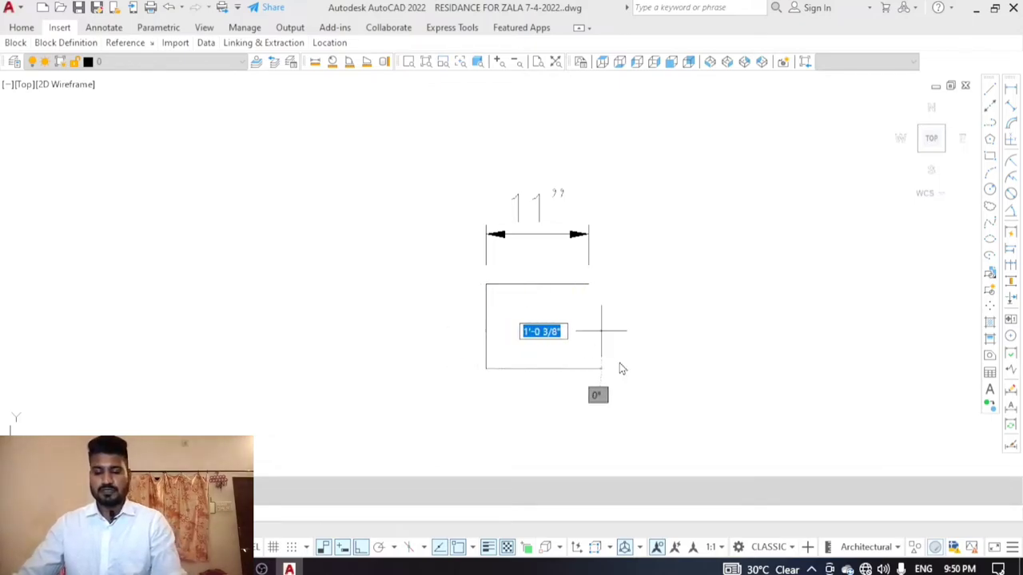
{"action": "key", "text": "Escape"}
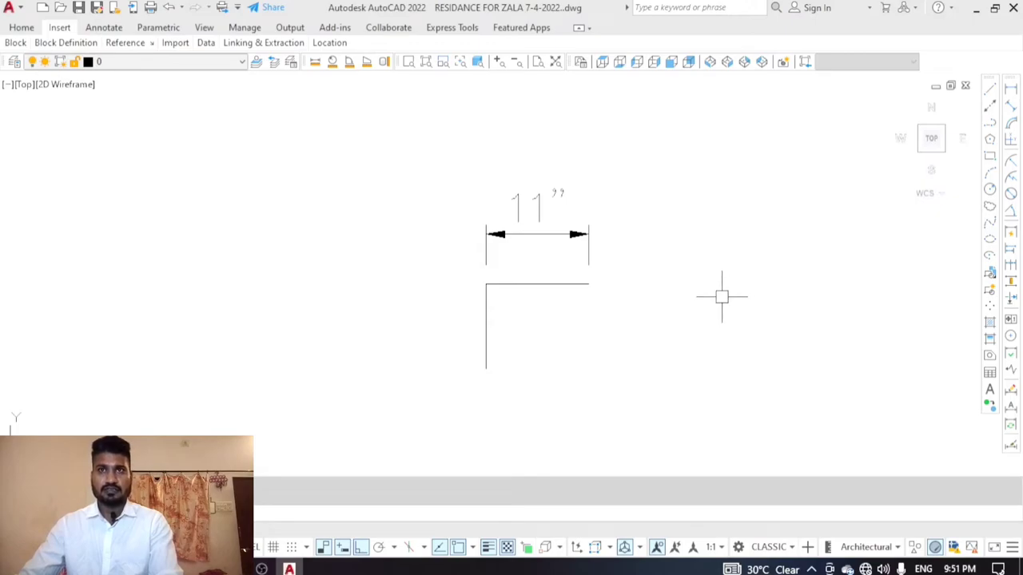
Draw the 11" bottom edge and the right edge up to the top line's end
{"action": "type", "text": "l"}
{"action": "key", "text": "Return"}
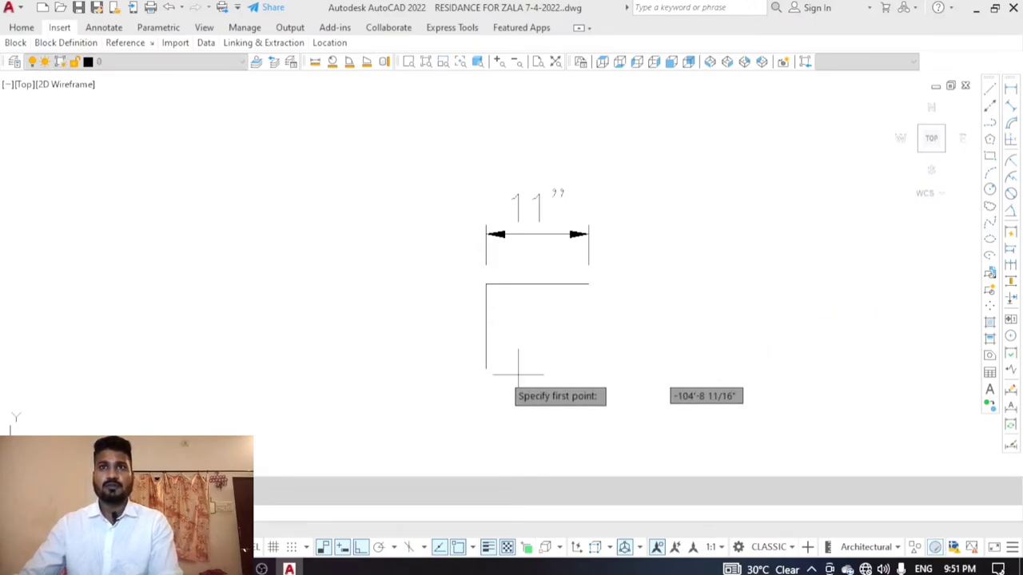
{"action": "left_click", "coordinate": [485, 369]}
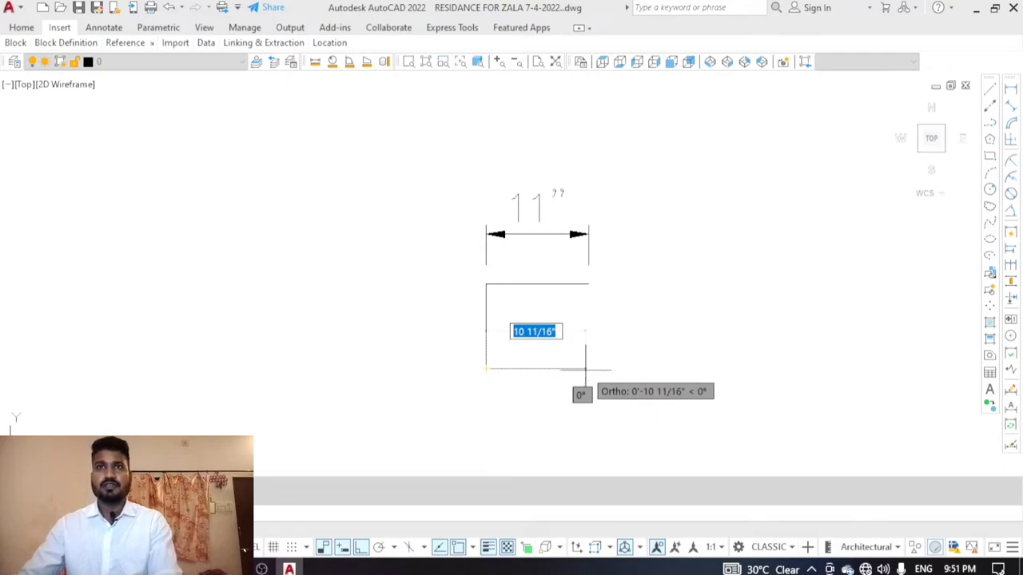
{"action": "type", "text": "11"}
{"action": "key", "text": "Return"}
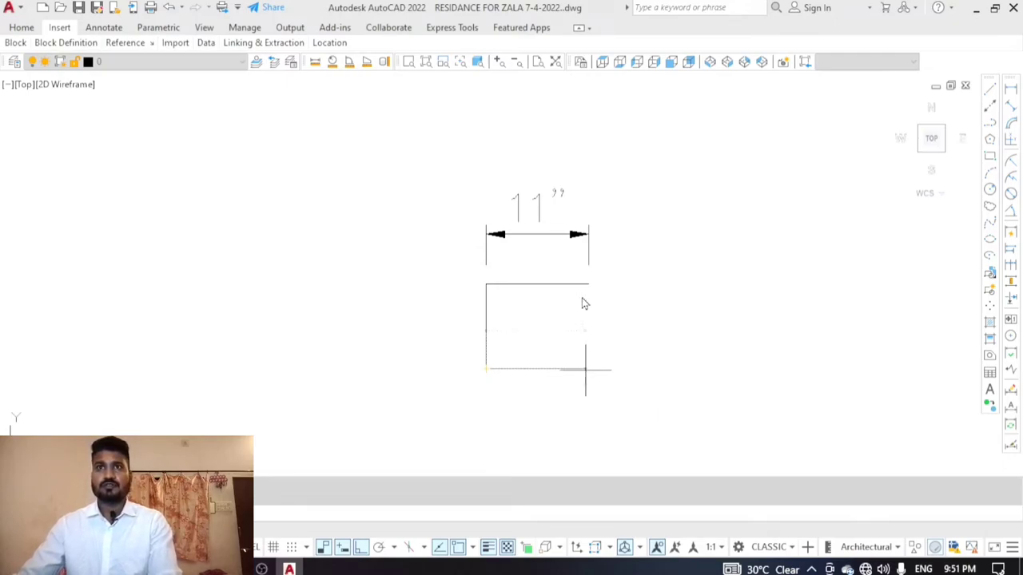
{"action": "left_click", "coordinate": [589, 284]}
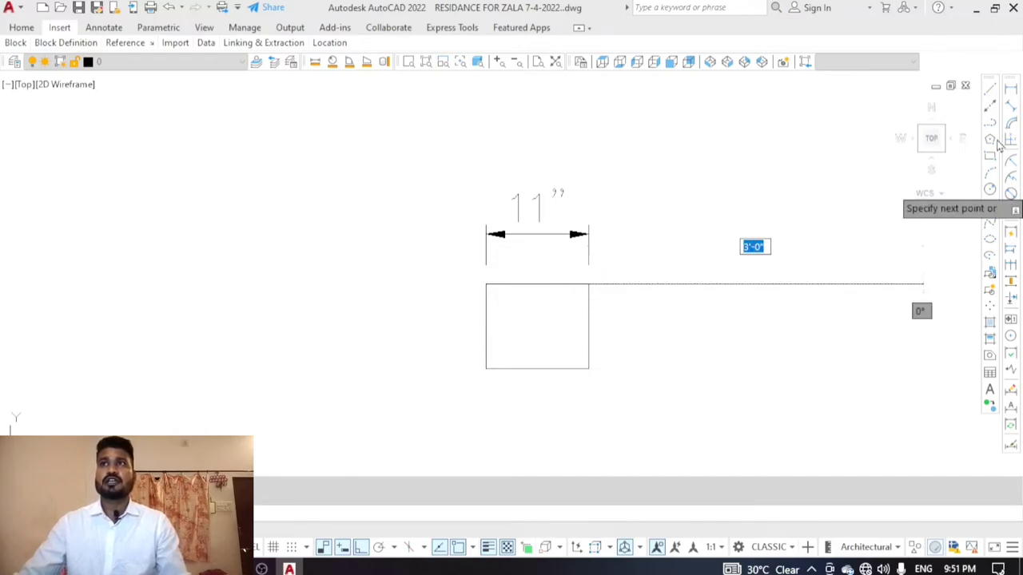
{"action": "key", "text": "Escape"}
Place a 9" linear dimension to the left of the practice box's left edge
{"action": "left_click", "coordinate": [1010, 89]}
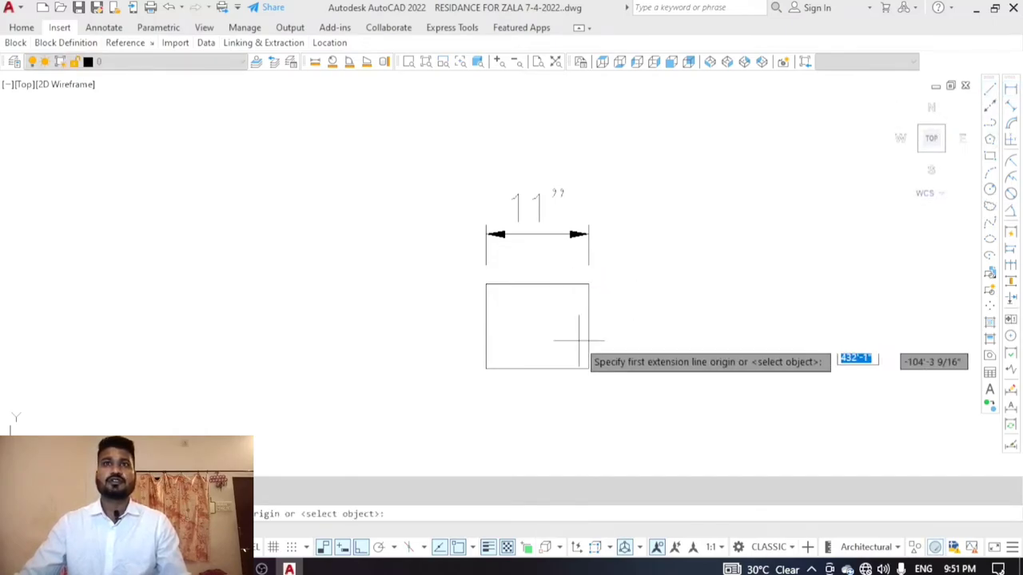
{"action": "key", "text": "Return"}
{"action": "left_click", "coordinate": [483, 319]}
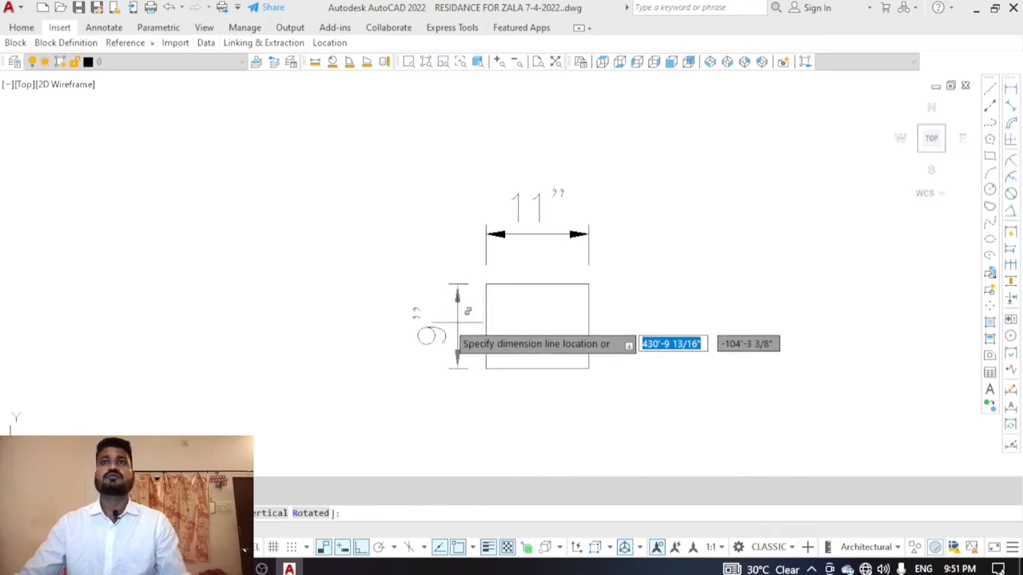
{"action": "scroll", "coordinate": [448, 340], "scroll_direction": "up", "scroll_amount": 2}
{"action": "left_click", "coordinate": [428, 328]}
{"action": "scroll", "coordinate": [435, 320], "scroll_direction": "down", "scroll_amount": 4}
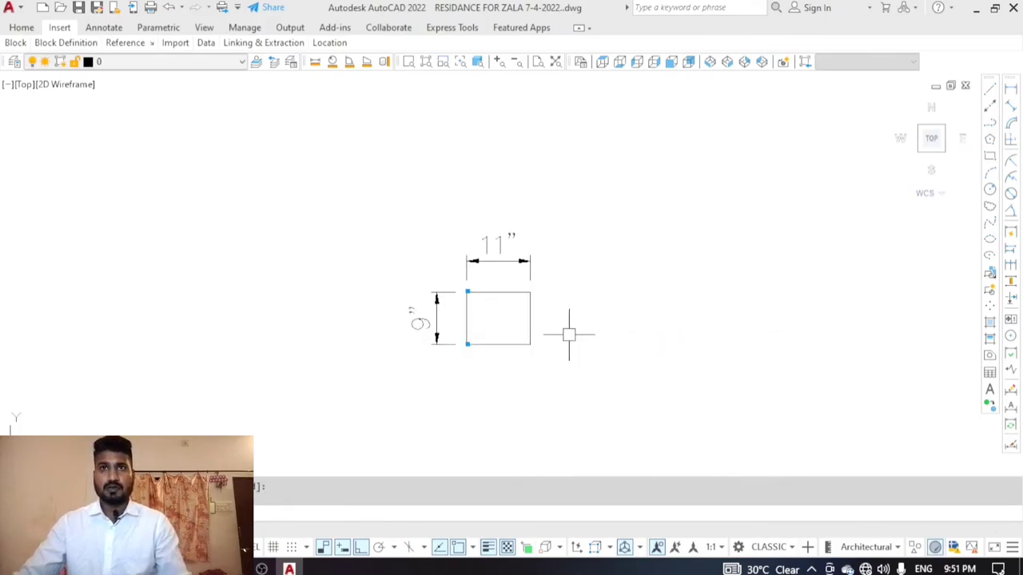
{"action": "type", "text": "L"}
{"action": "key", "text": "Return"}
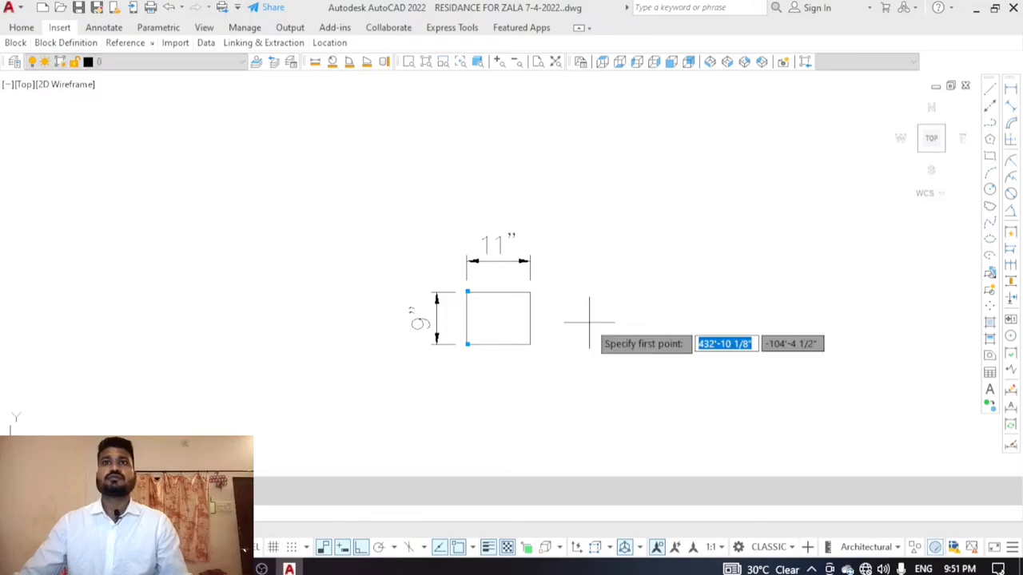
{"action": "scroll", "coordinate": [519, 316], "scroll_direction": "down", "scroll_amount": 4}
{"action": "scroll", "coordinate": [511, 307], "scroll_direction": "down", "scroll_amount": 3}
{"action": "scroll", "coordinate": [544, 292], "scroll_direction": "up", "scroll_amount": 4}
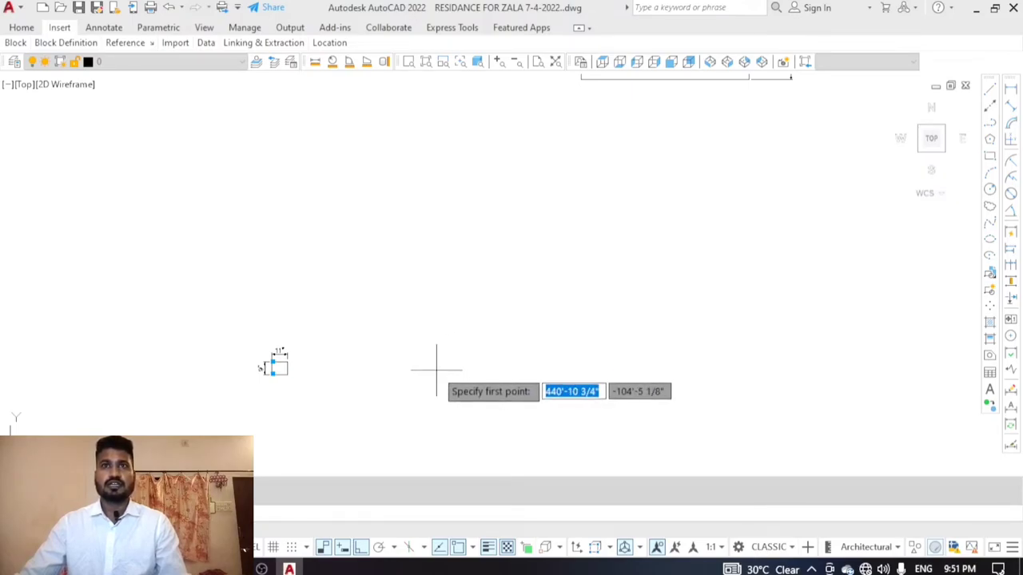
{"action": "left_click", "coordinate": [436, 369]}
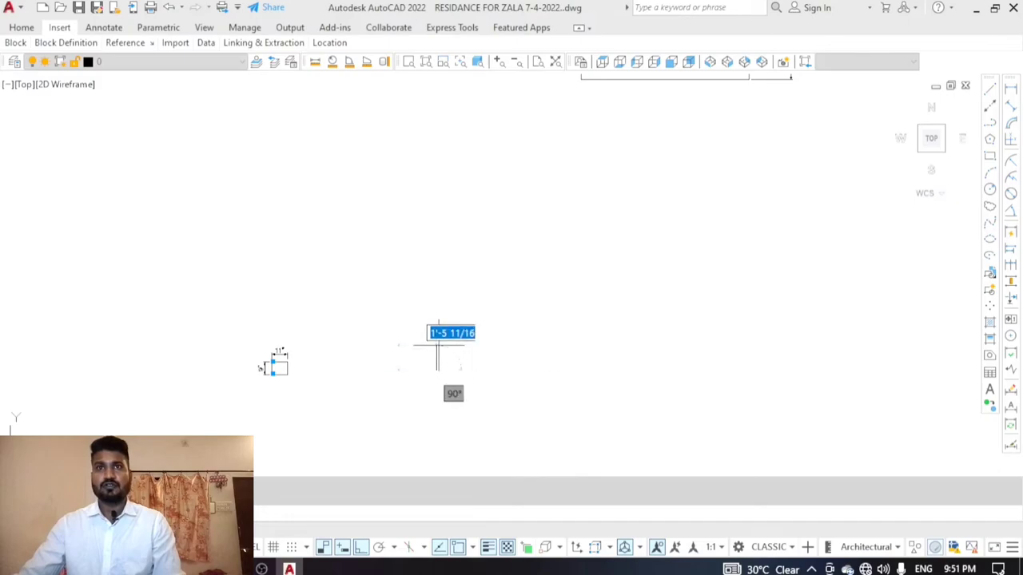
{"action": "right_click", "coordinate": [461, 369]}
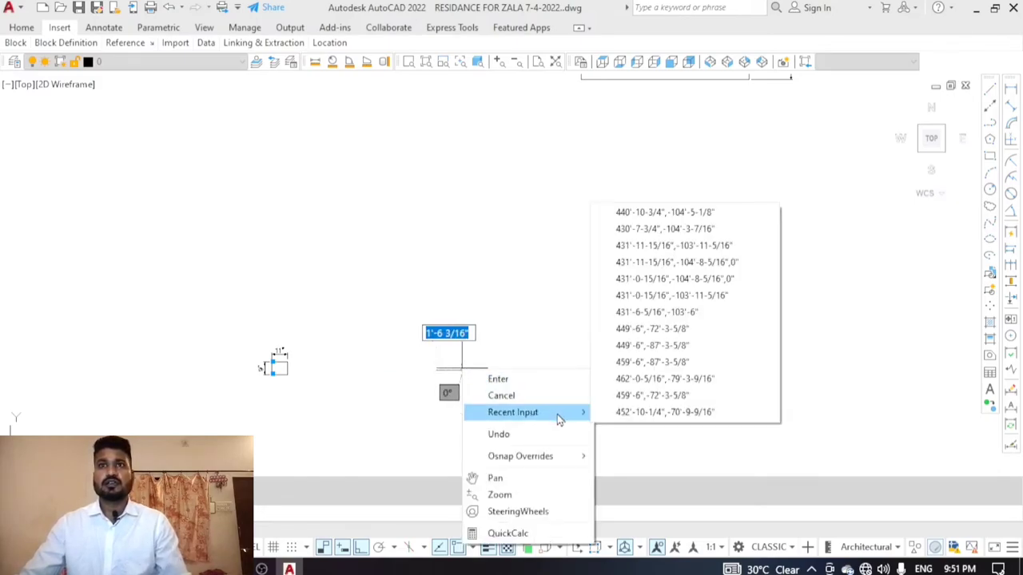
{"action": "mouse_move", "coordinate": [520, 455]}
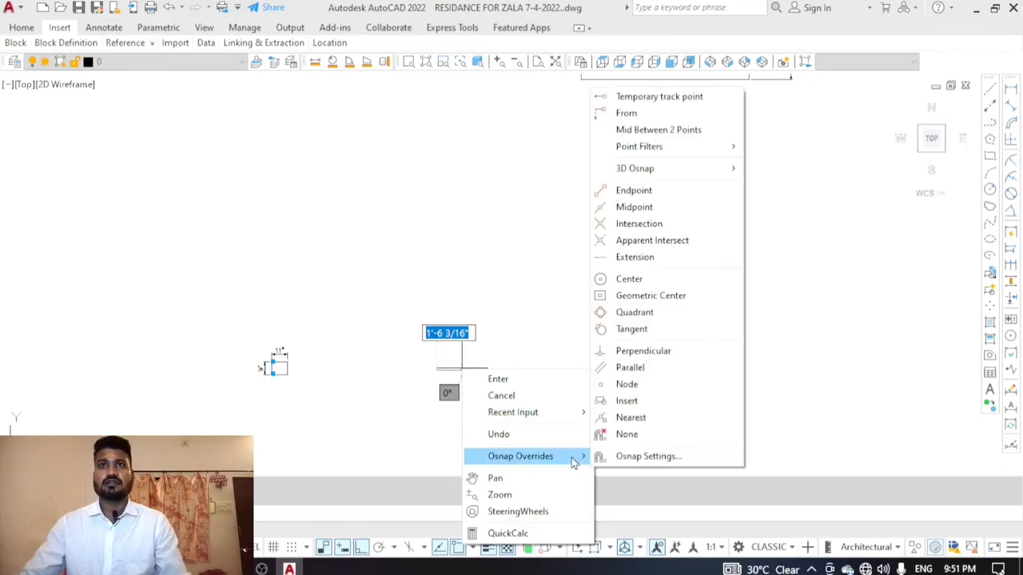
{"action": "left_click", "coordinate": [560, 359]}
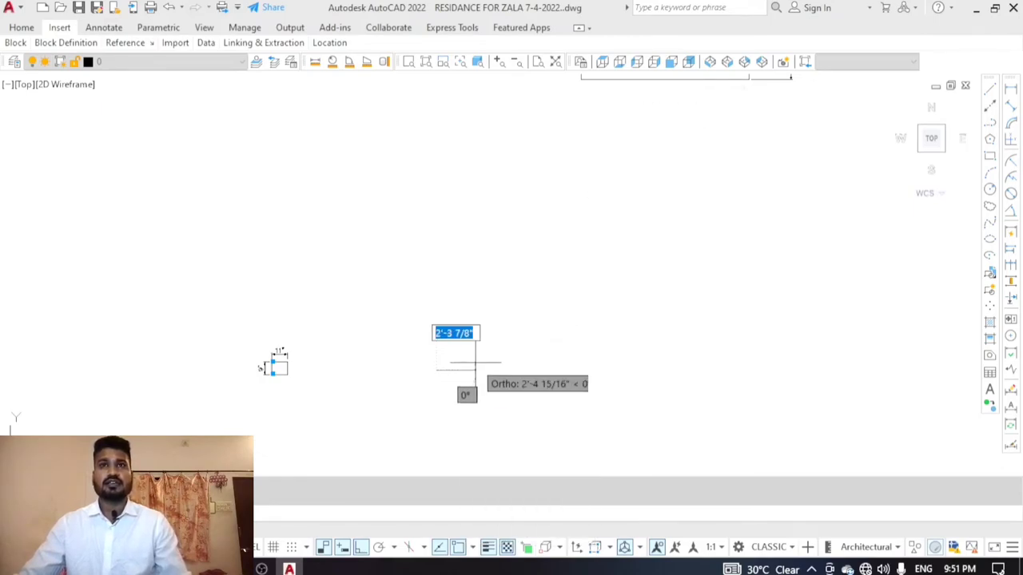
{"action": "key", "text": "Escape"}
{"action": "key", "text": "space"}
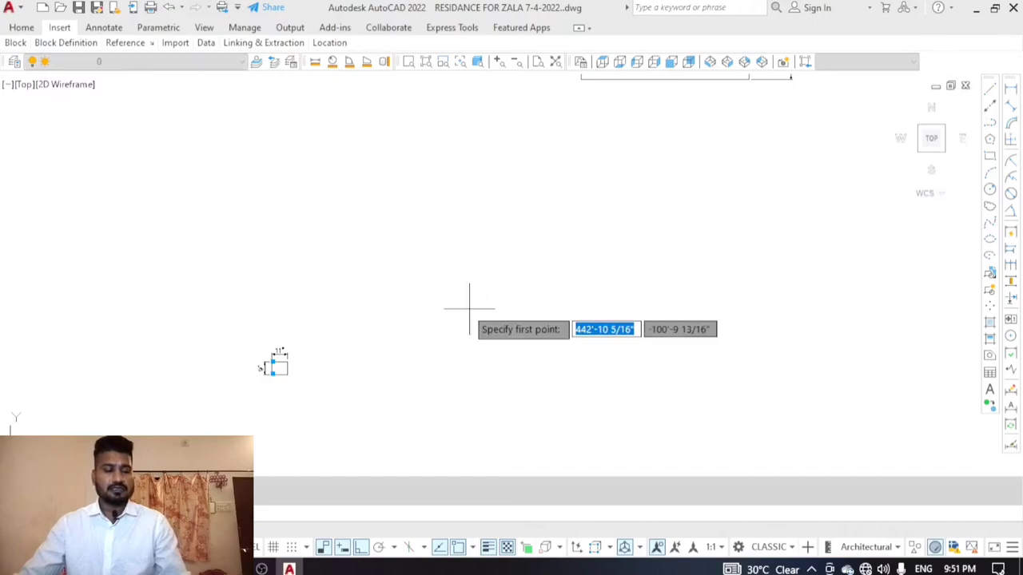
{"action": "left_click", "coordinate": [451, 303]}
{"action": "type", "text": "A"}
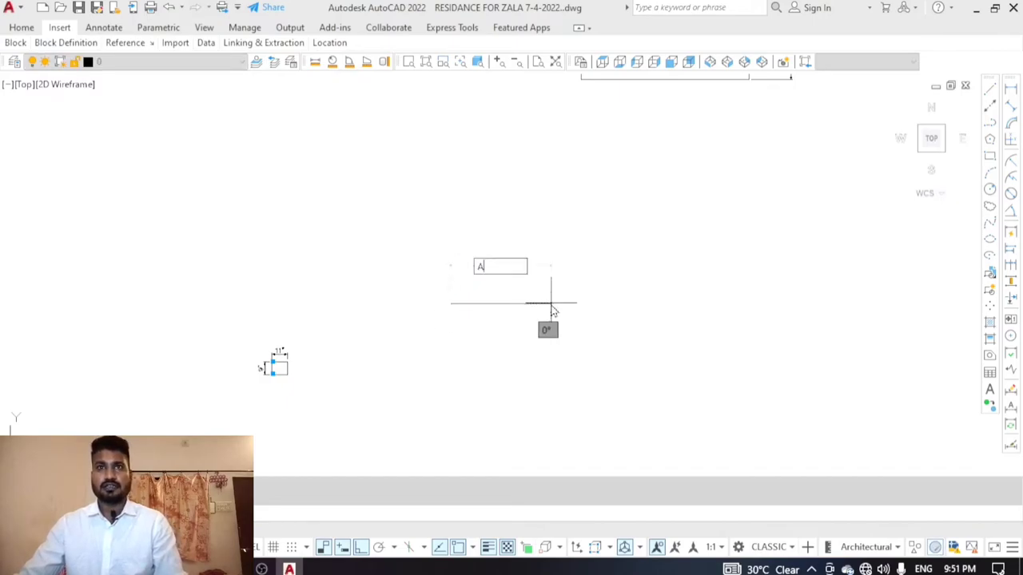
{"action": "key", "text": "Return"}
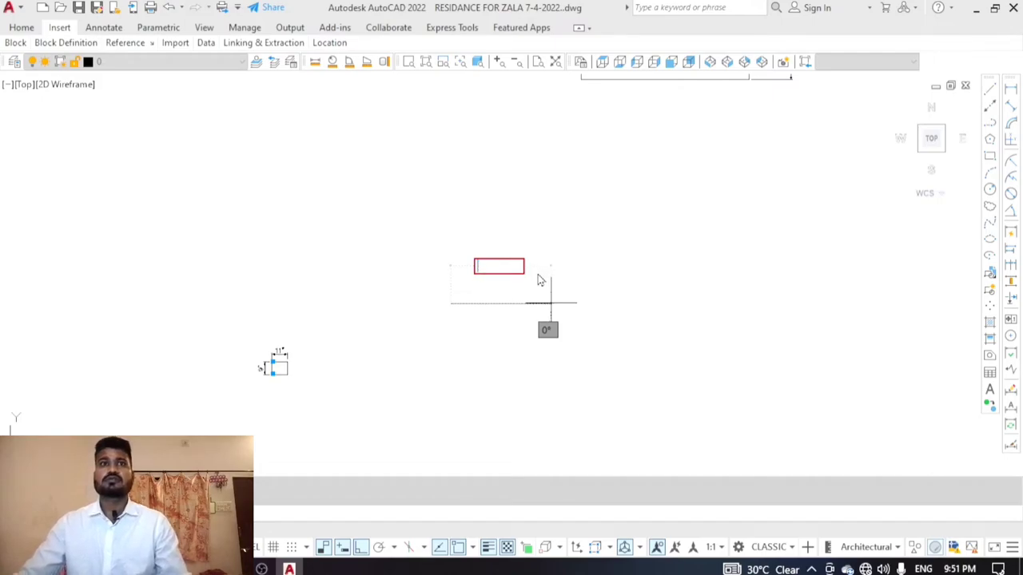
{"action": "key", "text": "Escape"}
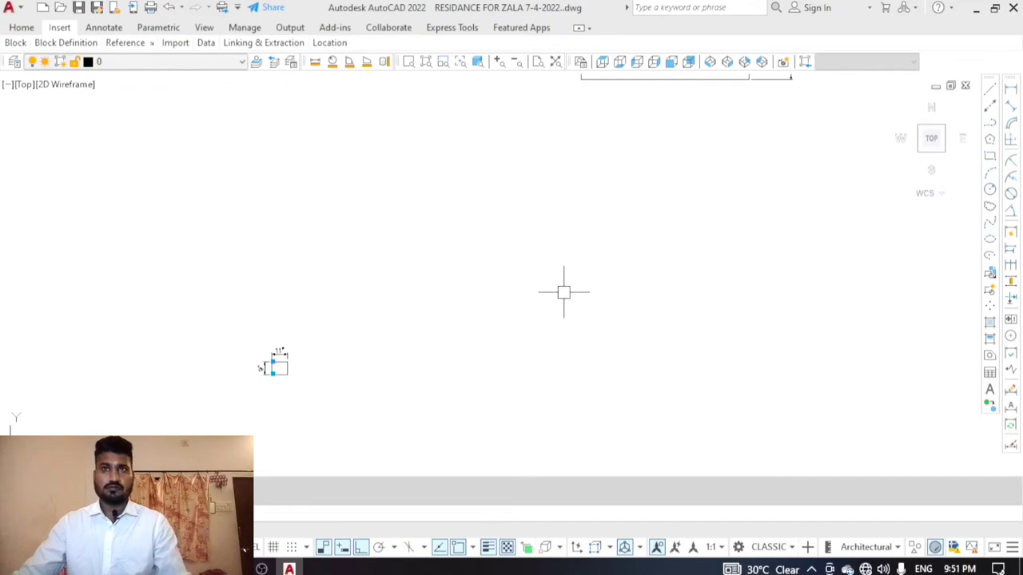
{"action": "right_click", "coordinate": [564, 297]}
{"action": "key", "text": "Escape"}
{"action": "key", "text": "Return"}
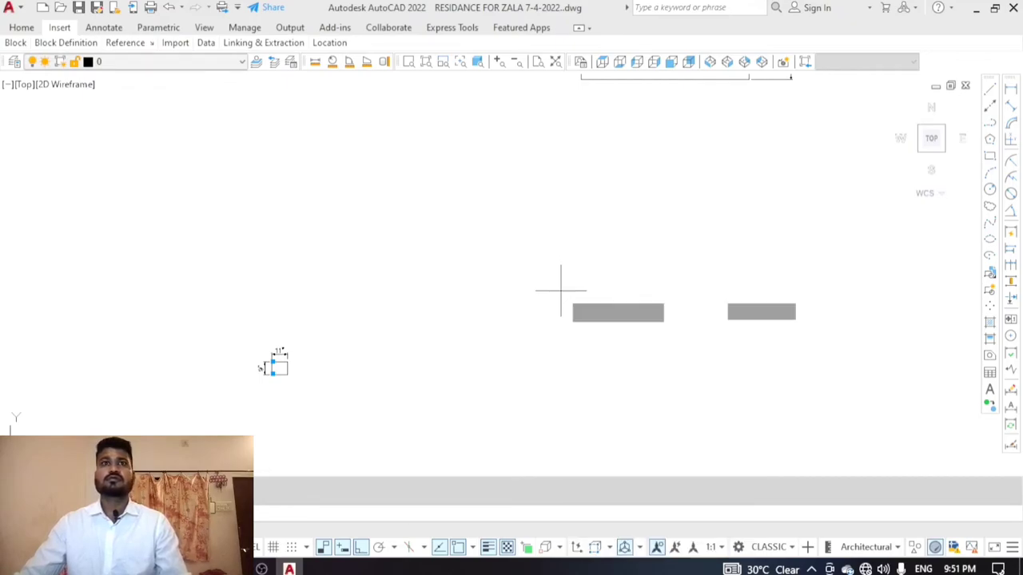
{"action": "key", "text": "Return"}
{"action": "key", "text": "Escape"}
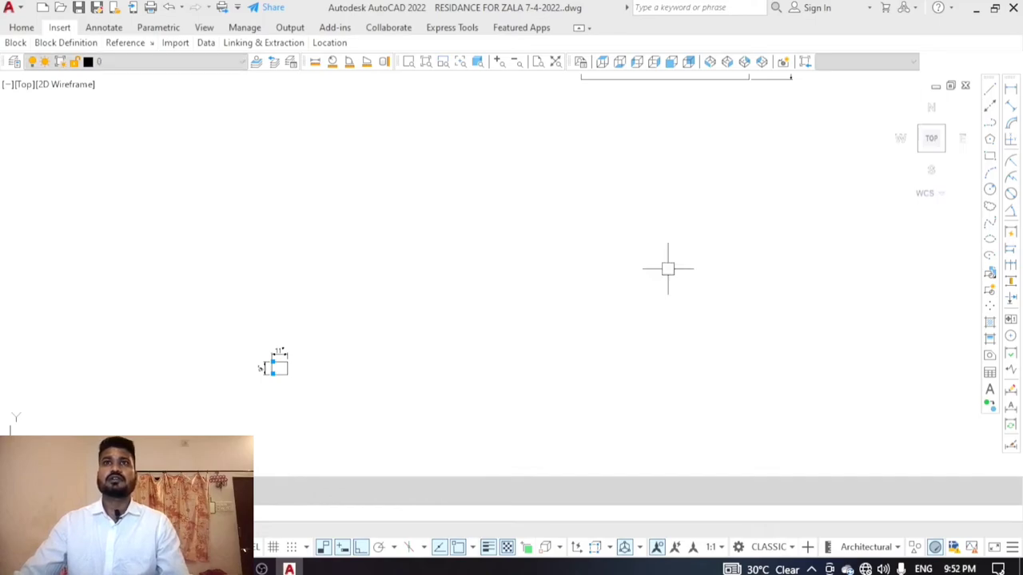
Draw a vertical line from the top edge's midpoint to the bottom edge's midpoint
{"action": "scroll", "coordinate": [480, 328], "scroll_direction": "down", "scroll_amount": 5}
{"action": "scroll", "coordinate": [520, 148], "scroll_direction": "up", "scroll_amount": 2}
{"action": "scroll", "coordinate": [517, 143], "scroll_direction": "up", "scroll_amount": 2}
{"action": "type", "text": "L"}
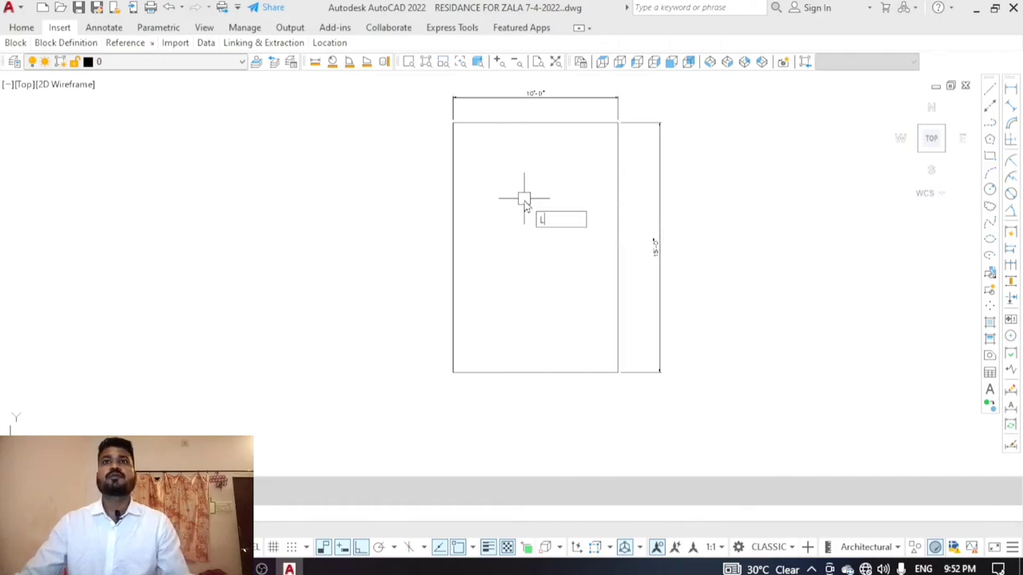
{"action": "key", "text": "Return"}
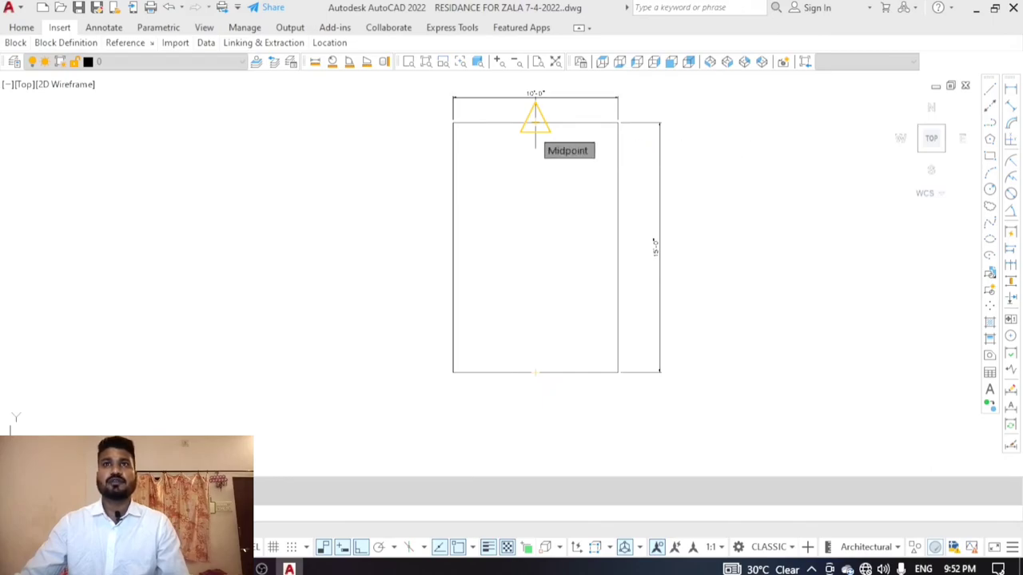
{"action": "left_click", "coordinate": [535, 122]}
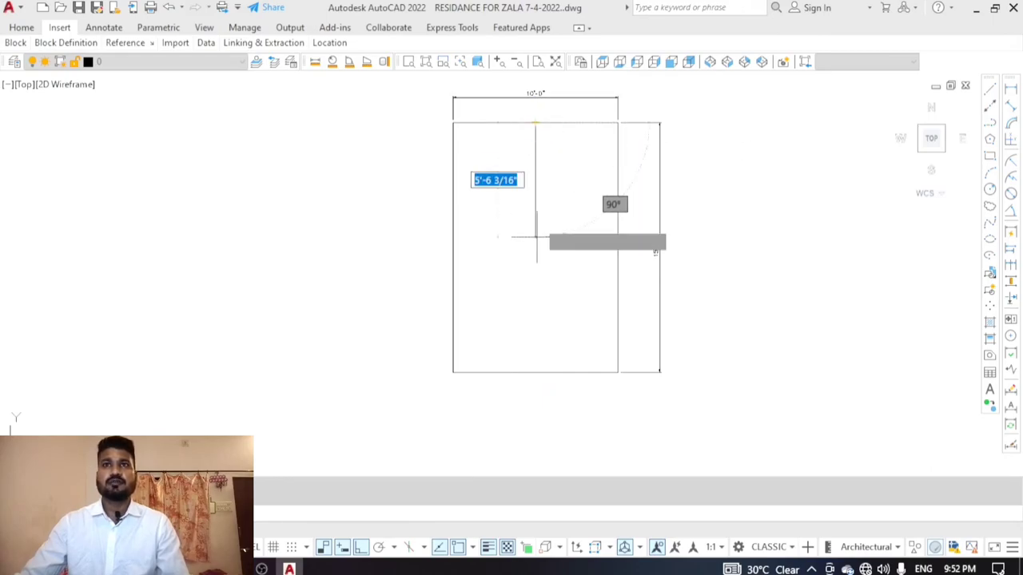
{"action": "left_click", "coordinate": [535, 372]}
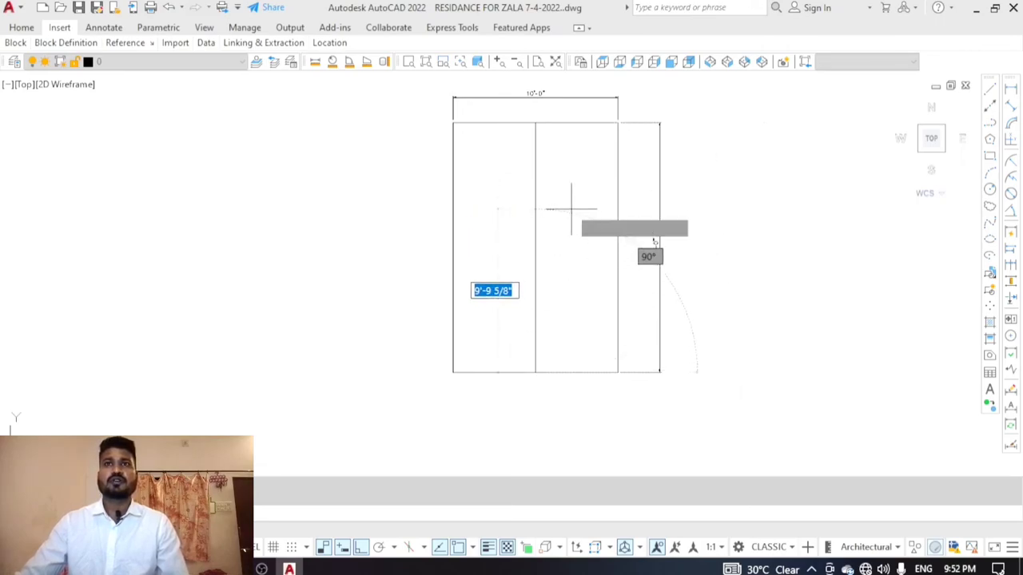
{"action": "key", "text": "Return"}
{"action": "key", "text": "Return"}
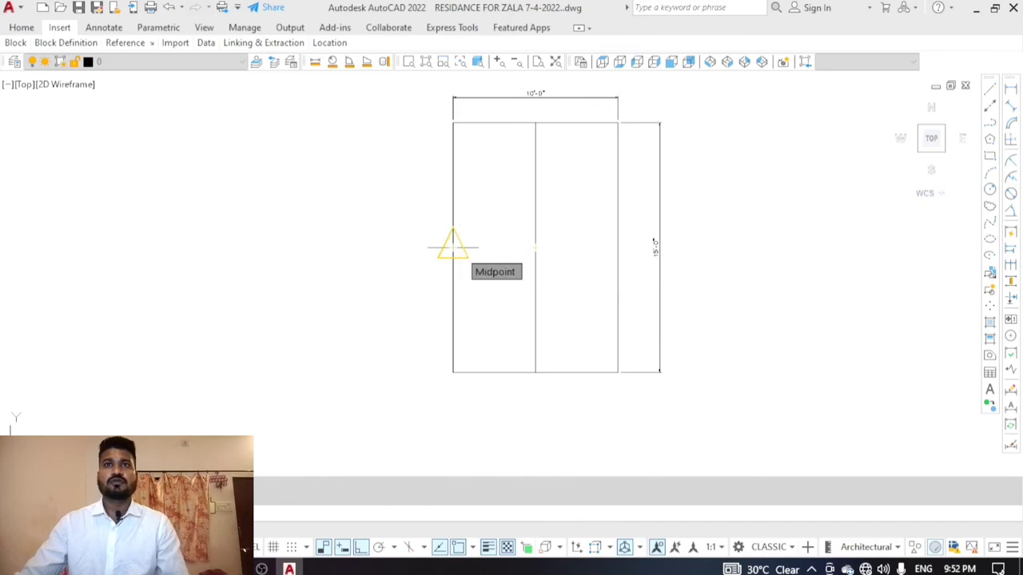
Draw a horizontal line from the left edge's midpoint to the divider's midpoint
{"action": "left_click", "coordinate": [453, 248]}
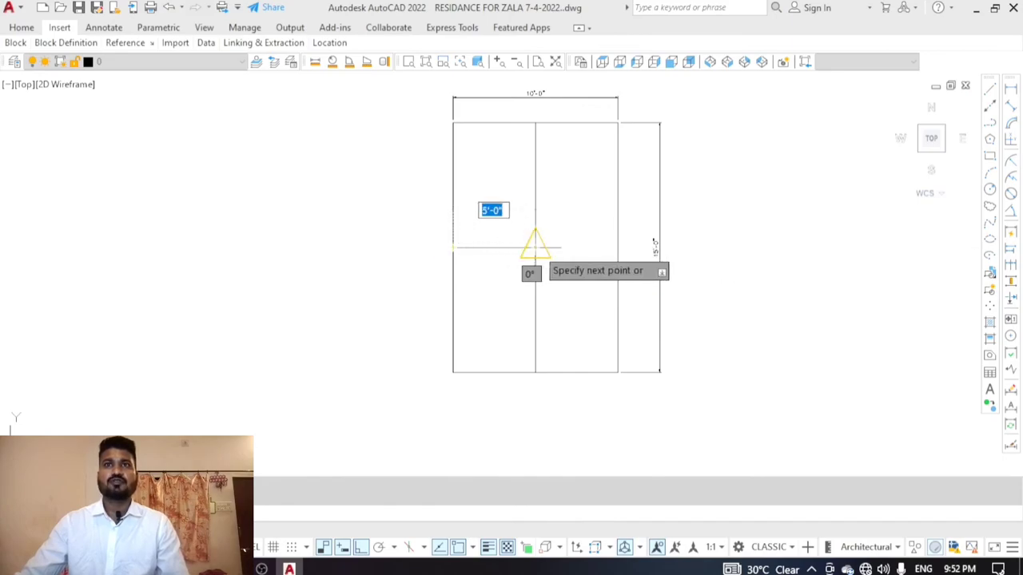
{"action": "left_click", "coordinate": [535, 247]}
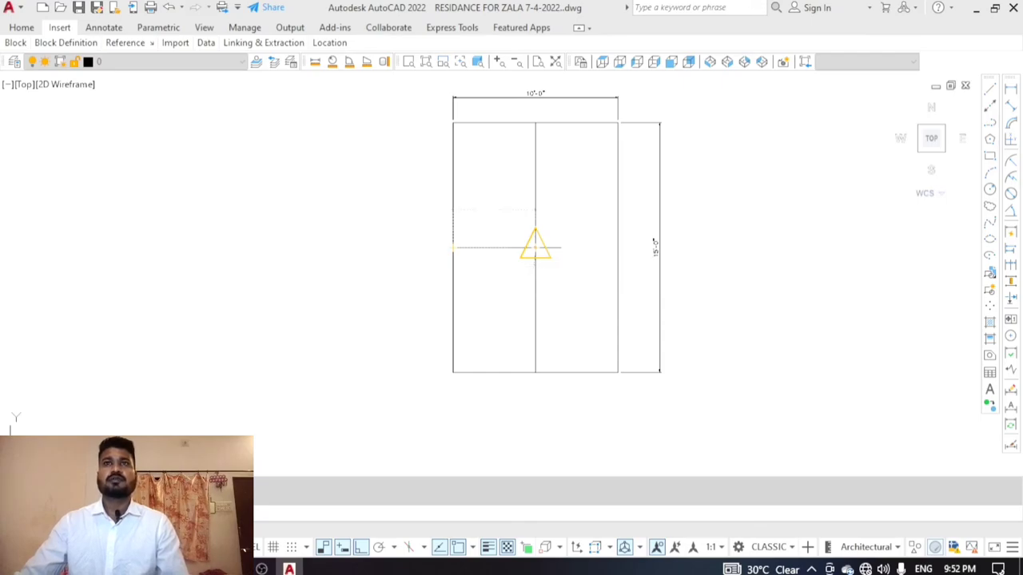
{"action": "key", "text": "Return"}
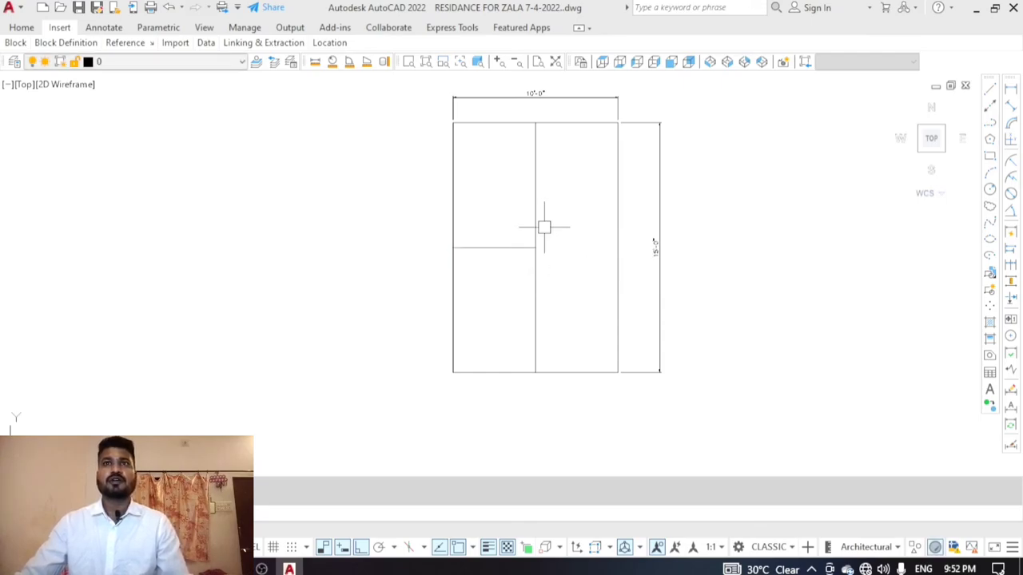
{"action": "type", "text": "tr"}
{"action": "key", "text": "Return"}
{"action": "left_click", "coordinate": [535, 304]}
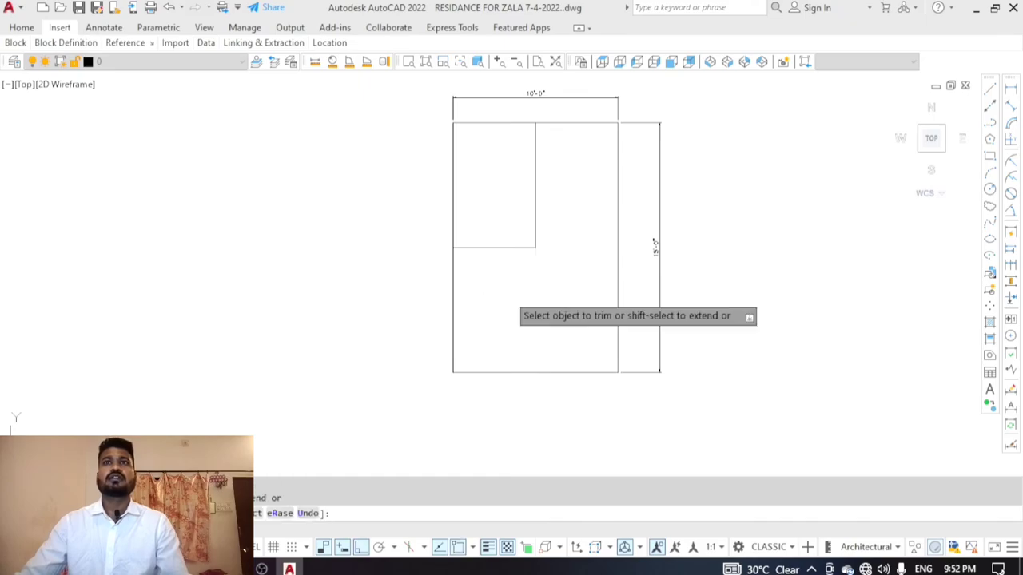
{"action": "left_click_drag", "start_coordinate": [511, 303], "coordinate": [516, 269]}
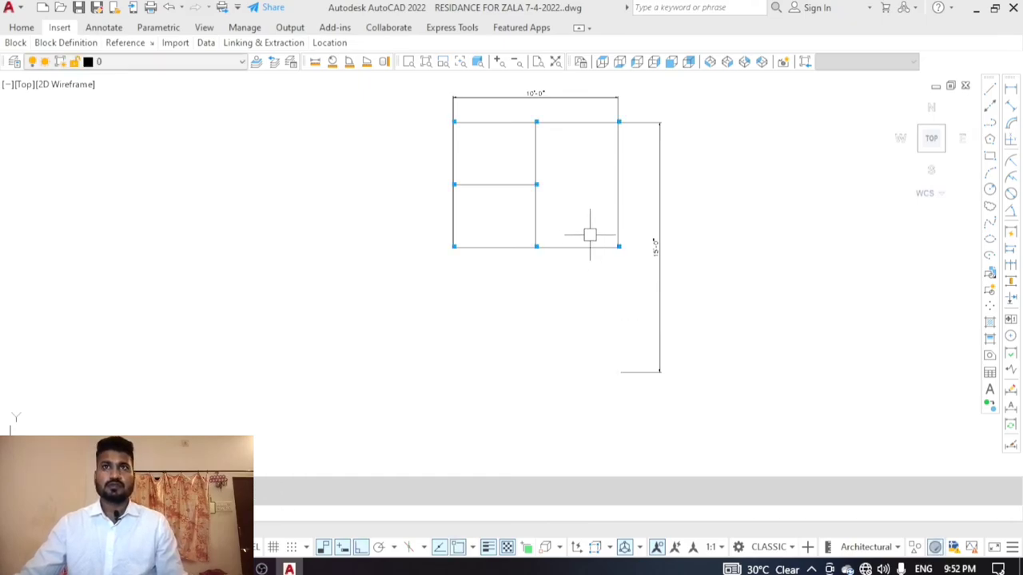
{"action": "scroll", "coordinate": [515, 276], "scroll_direction": "down", "scroll_amount": 2}
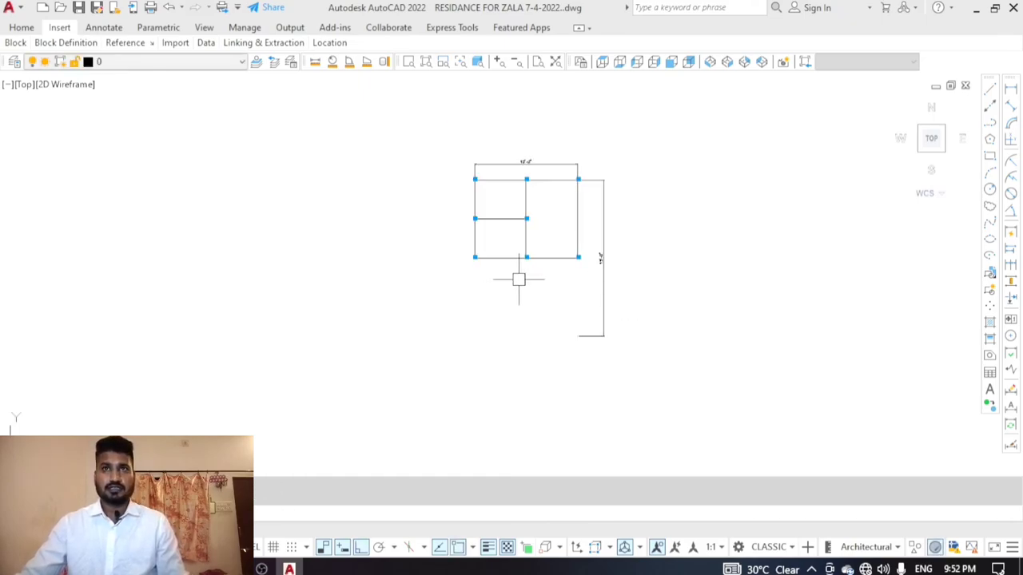
{"action": "scroll", "coordinate": [516, 273], "scroll_direction": "up", "scroll_amount": 2}
{"action": "key", "text": "ctrl+z"}
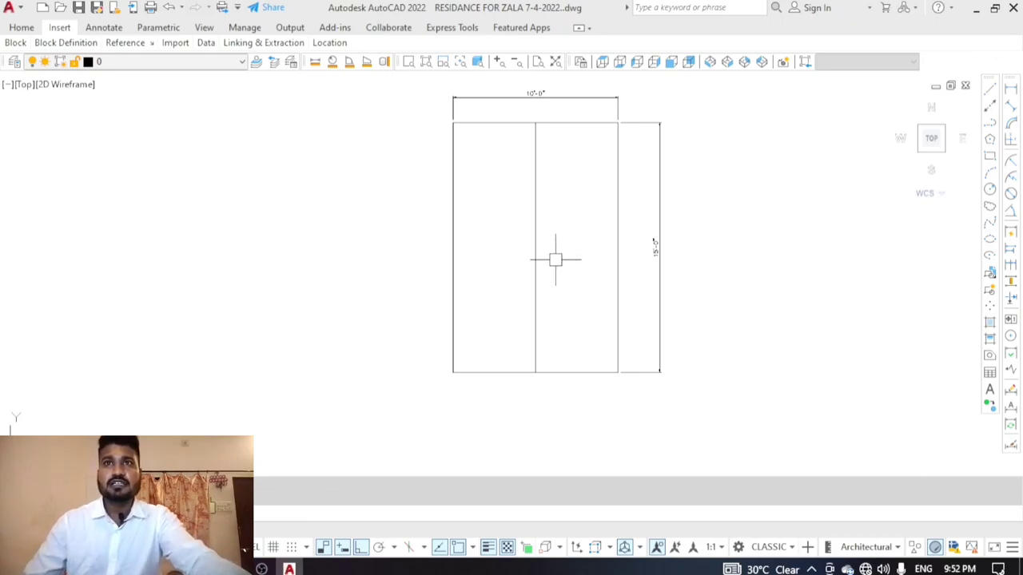
{"action": "scroll", "coordinate": [497, 273], "scroll_direction": "down", "scroll_amount": 3}
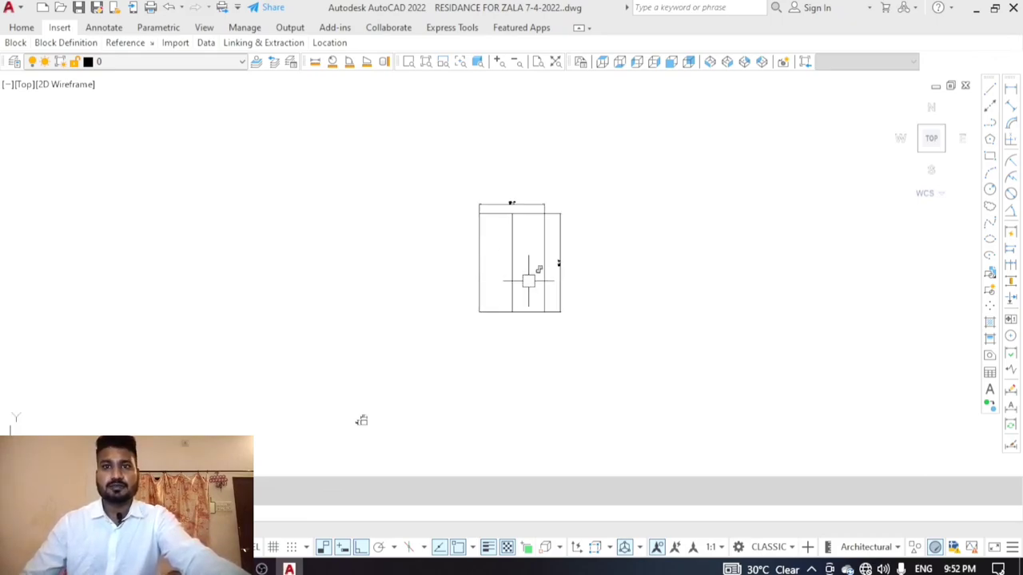